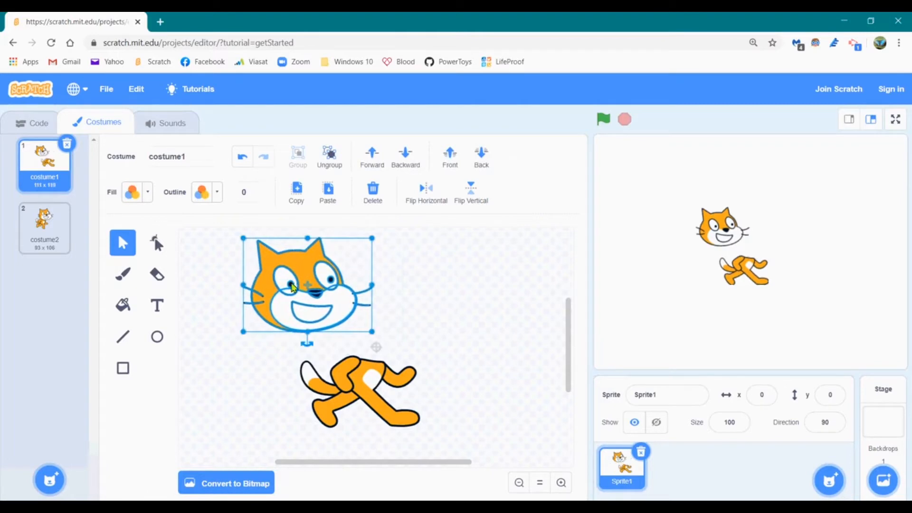
click(260, 374)
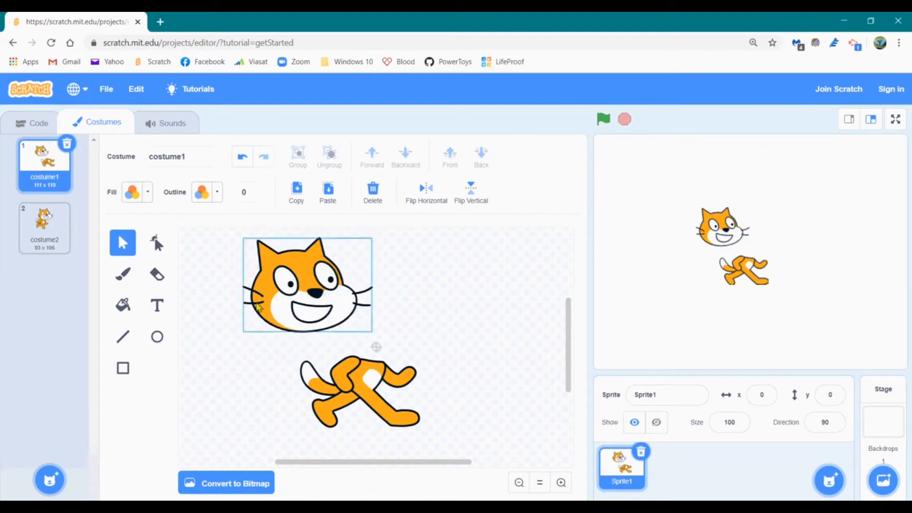
click(302, 269)
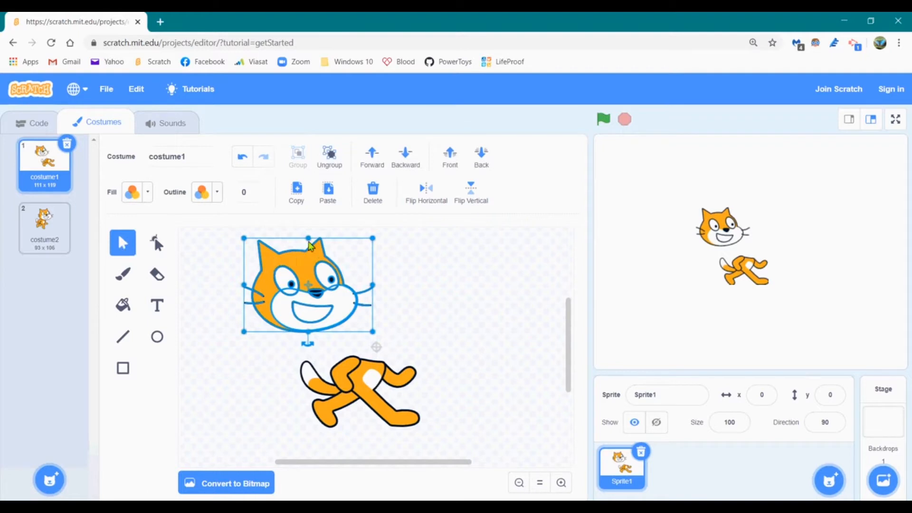
click(340, 162)
click(453, 279)
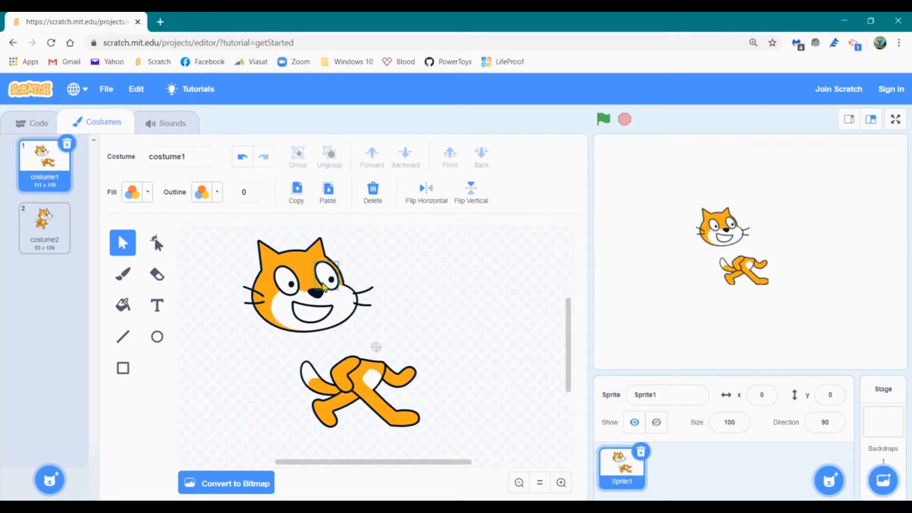
drag(323, 288, 366, 278)
click(385, 295)
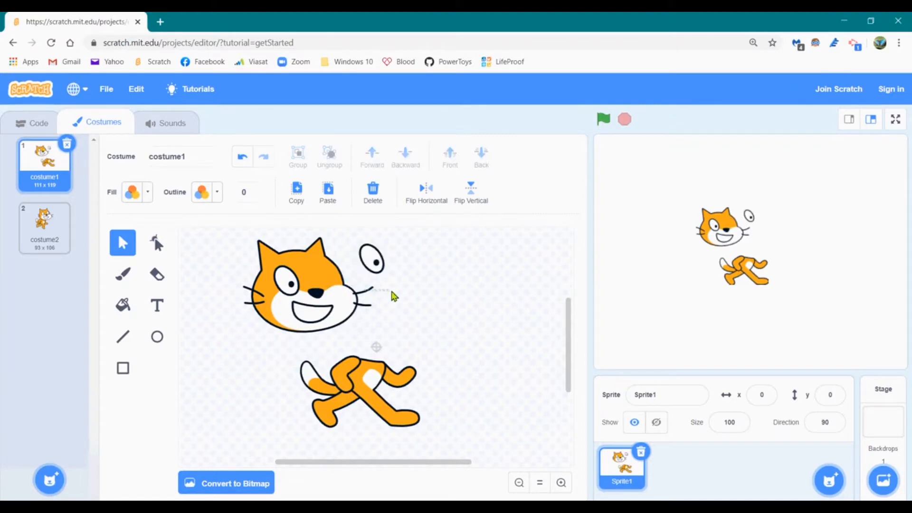
click(366, 298)
drag(317, 299, 431, 308)
click(437, 318)
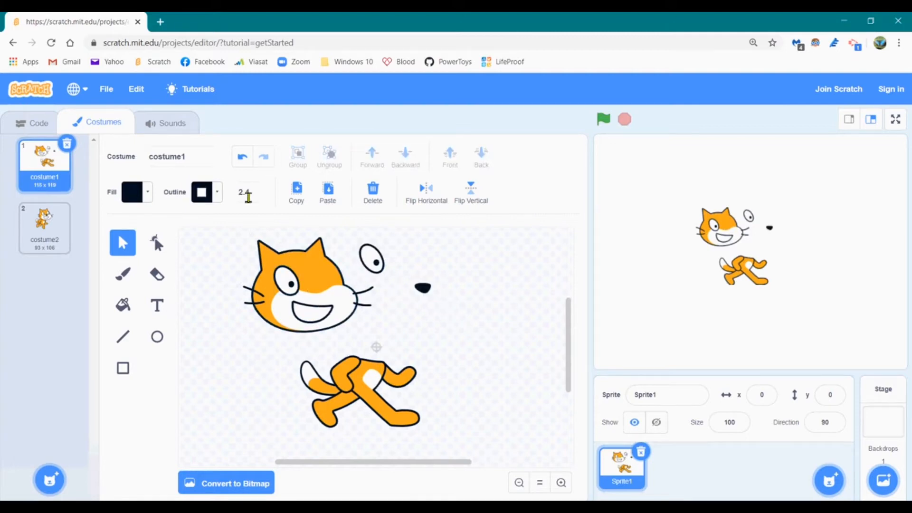
click(245, 161)
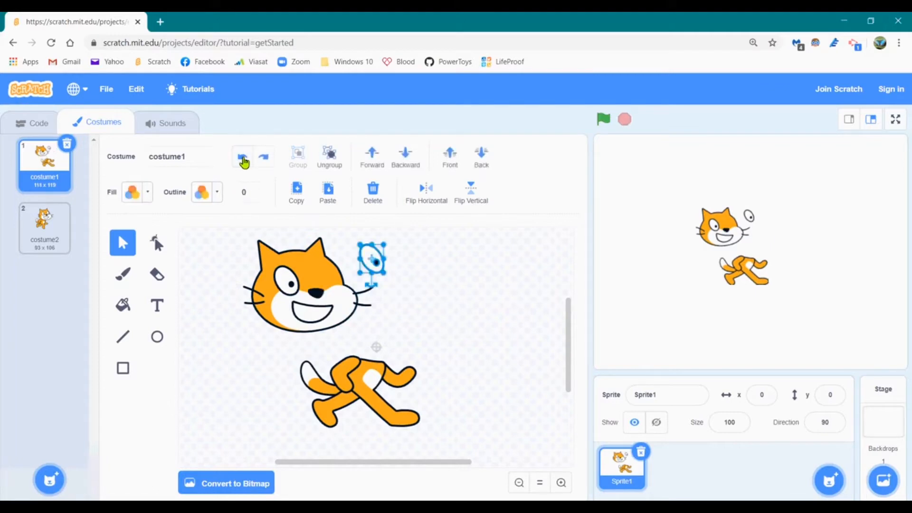
click(245, 160)
click(244, 160)
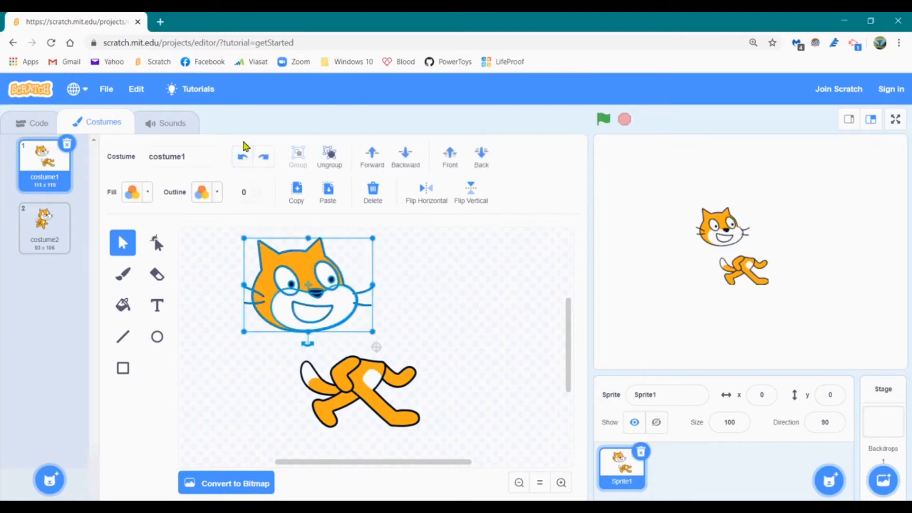
click(247, 166)
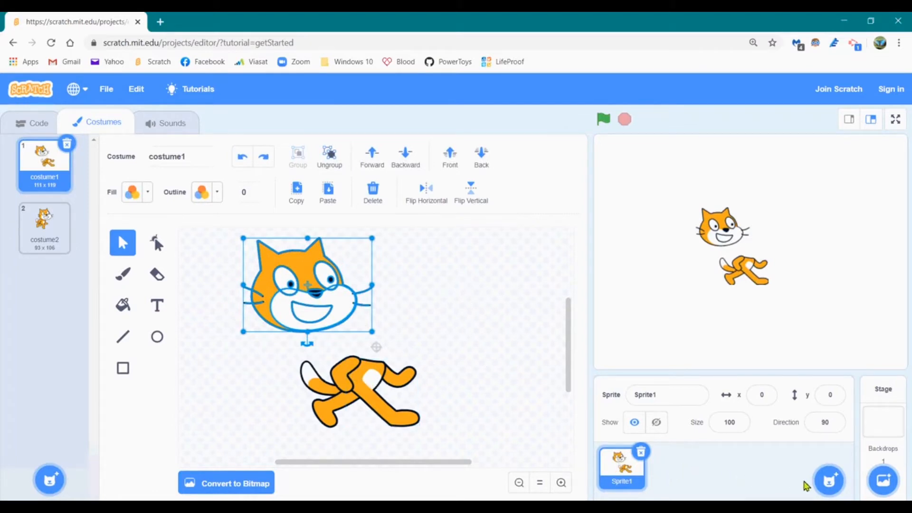
mouse_move(836, 481)
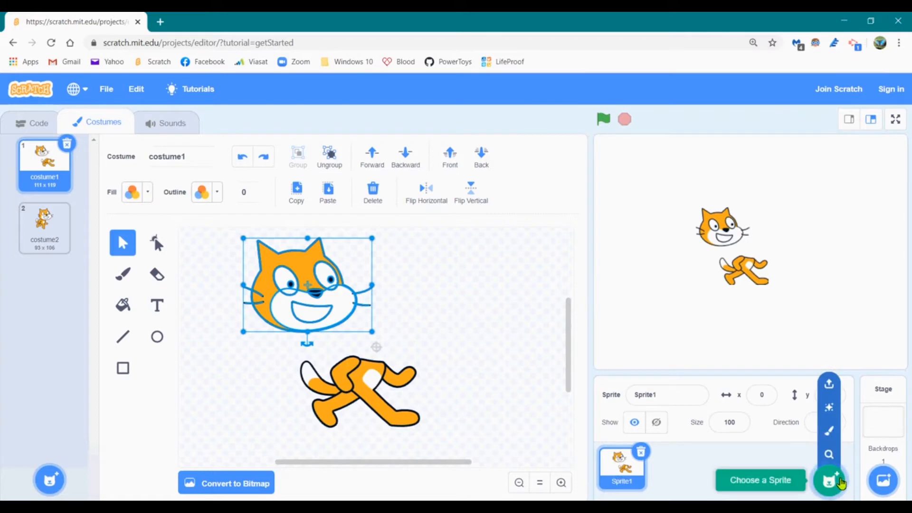
Paint a new sprite and draw a purple oval near the canvas top-left
click(829, 431)
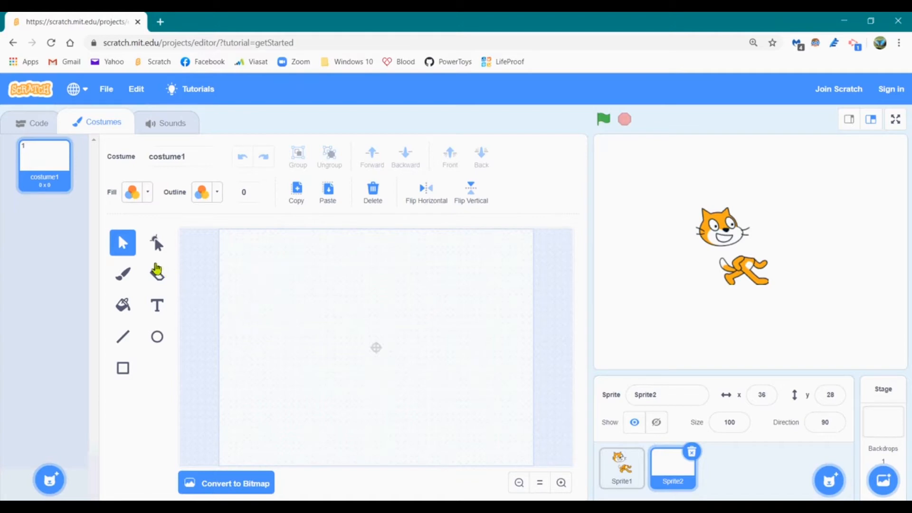
click(158, 339)
drag(273, 266, 309, 305)
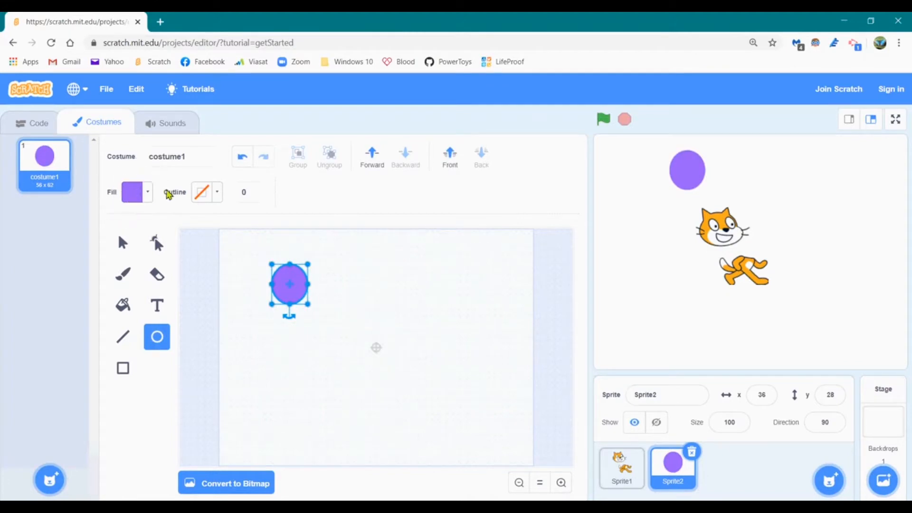
Thicken the oval's black outline to width 15
click(257, 190)
click(258, 189)
click(257, 189)
click(258, 190)
click(257, 189)
click(258, 189)
click(257, 189)
click(258, 190)
click(257, 190)
click(258, 190)
click(258, 190)
click(257, 189)
click(258, 190)
click(258, 190)
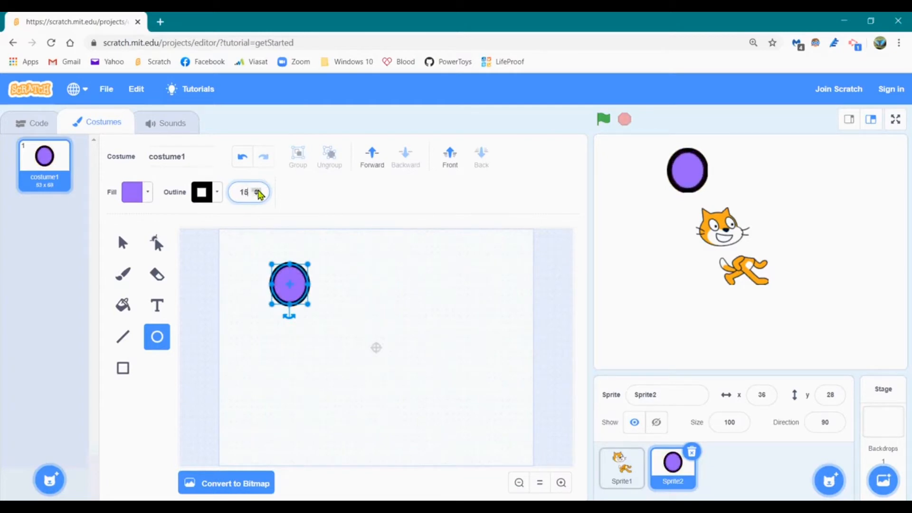
Deselect the oval and lower the outline width to 13 for new shapes
click(318, 299)
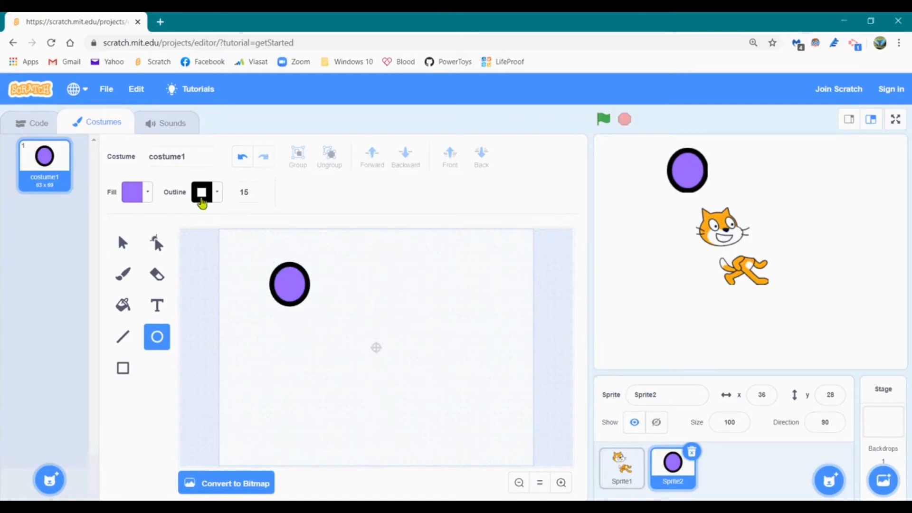
click(256, 193)
click(256, 194)
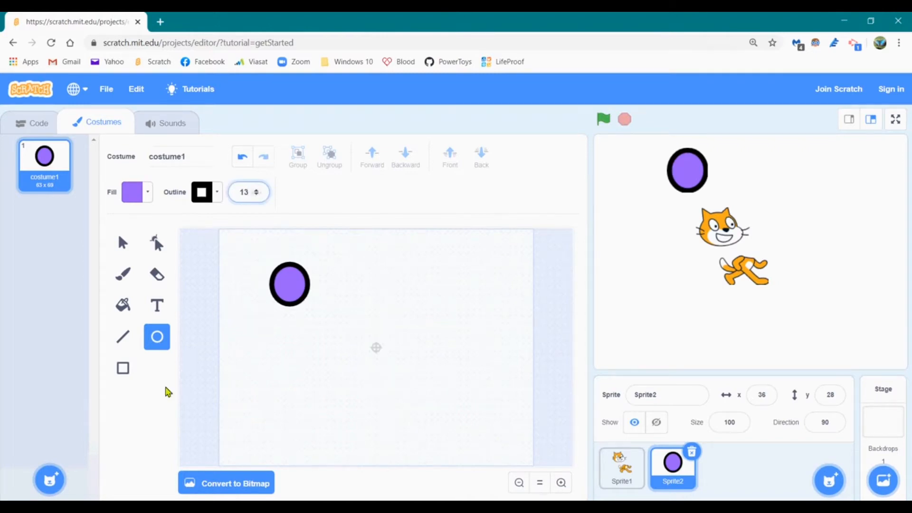
click(122, 369)
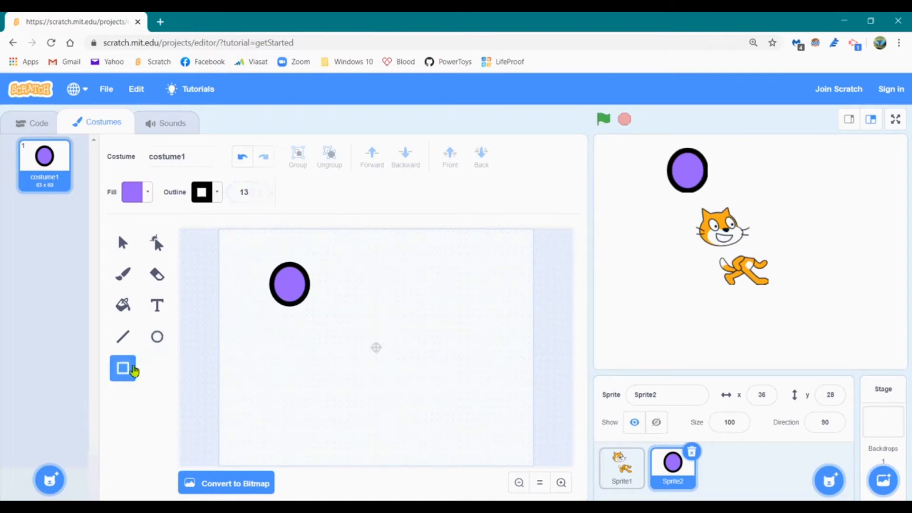
Draw a rectangle right of the oval and fill it dark green (Color 37, Saturation 87)
mouse_move(358, 261)
mouse_down()
mouse_move(386, 301)
mouse_move(429, 324)
mouse_move(493, 307)
mouse_move(492, 294)
mouse_move(393, 308)
mouse_move(475, 370)
mouse_move(476, 402)
mouse_move(489, 368)
mouse_move(460, 331)
mouse_move(499, 378)
mouse_move(458, 322)
mouse_move(412, 287)
mouse_move(491, 344)
mouse_move(400, 284)
mouse_move(451, 362)
mouse_move(408, 308)
mouse_move(403, 287)
mouse_move(422, 301)
mouse_move(506, 298)
mouse_up()
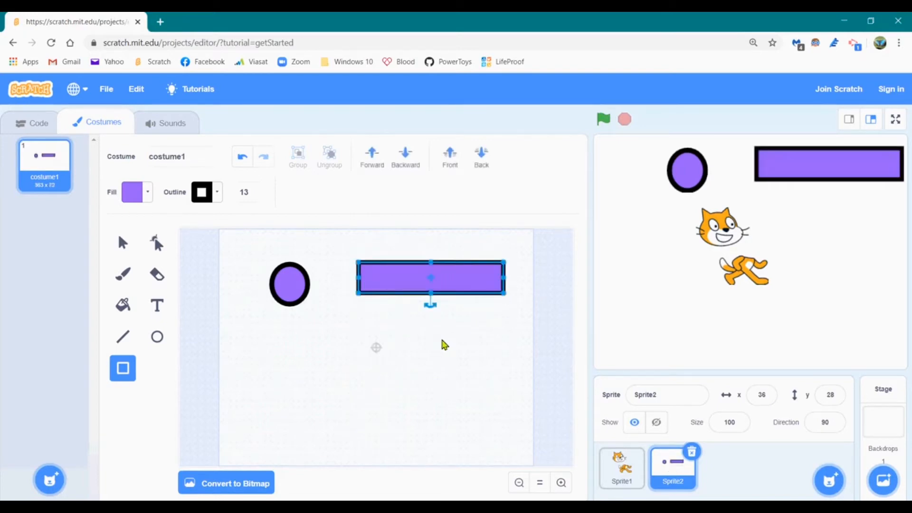
click(135, 198)
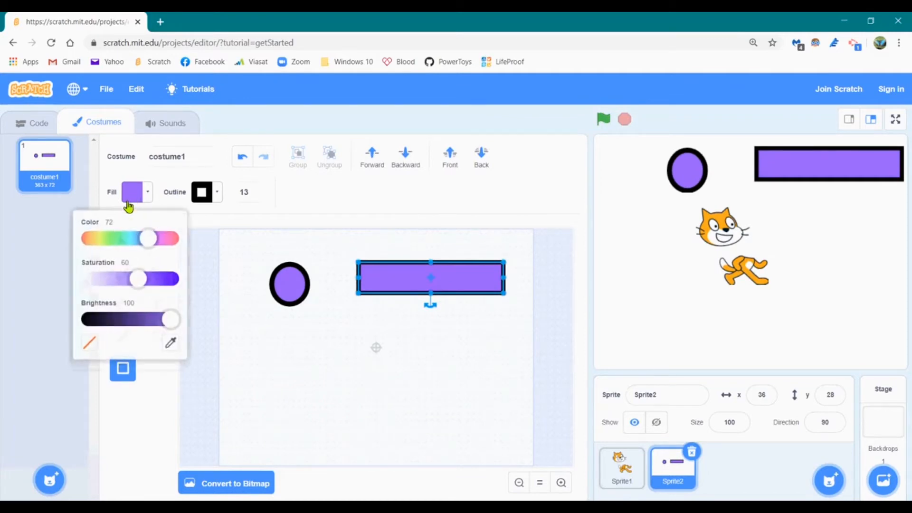
drag(148, 239, 120, 239)
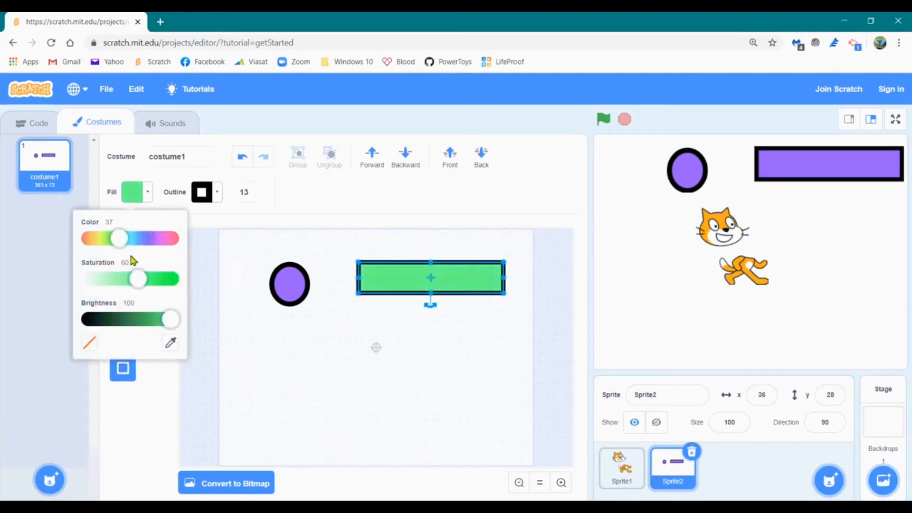
drag(140, 286, 160, 281)
drag(178, 320, 115, 326)
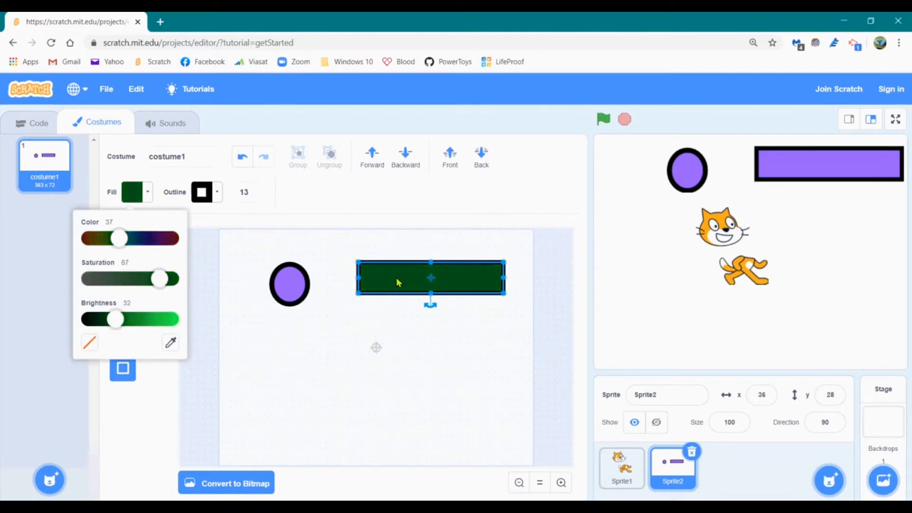
click(252, 368)
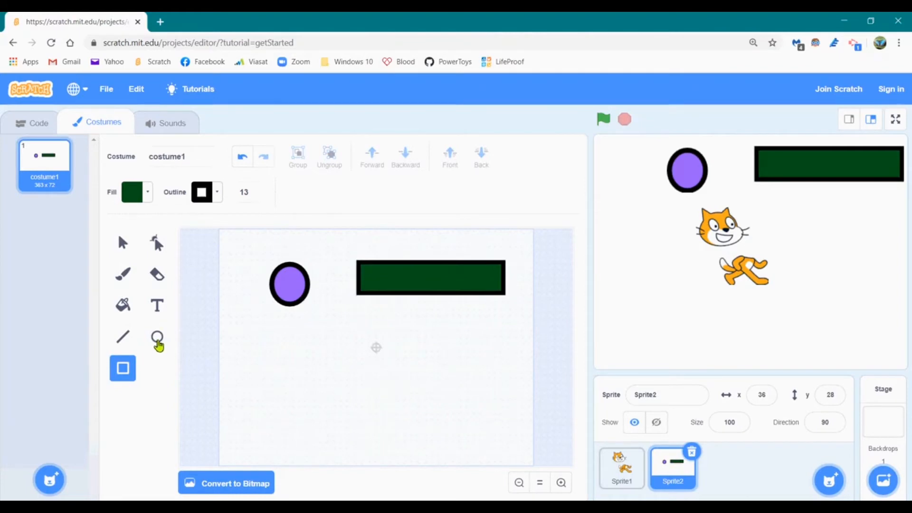
Draw a horizontal line below the shapes, then a thinner width-7 line beneath it
click(126, 338)
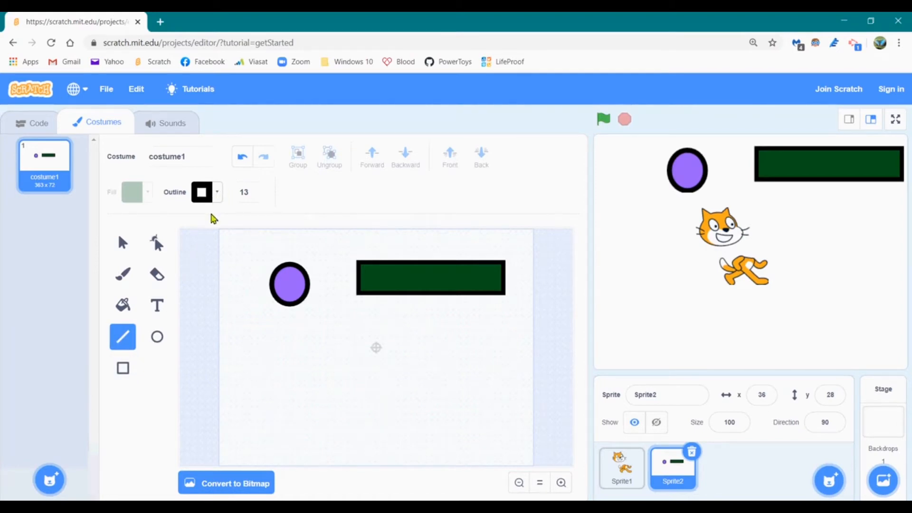
drag(271, 327, 455, 330)
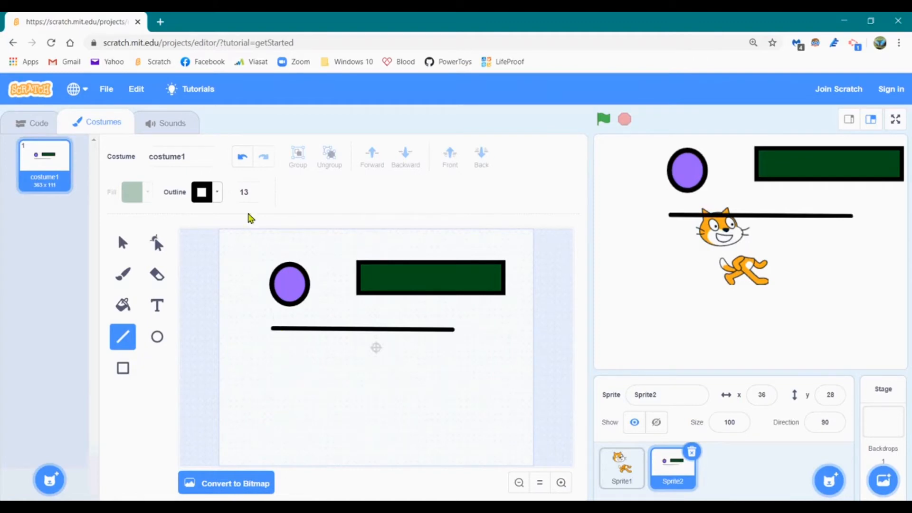
click(255, 194)
click(255, 195)
click(255, 194)
click(255, 194)
drag(274, 346, 464, 361)
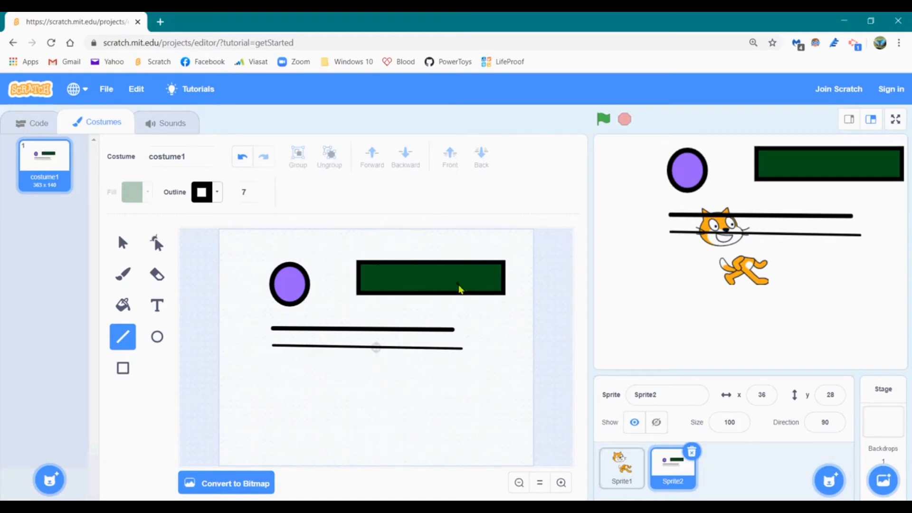
click(124, 243)
Move the green rectangle over the oval's top and send it behind the wheel
click(387, 276)
drag(387, 276, 298, 257)
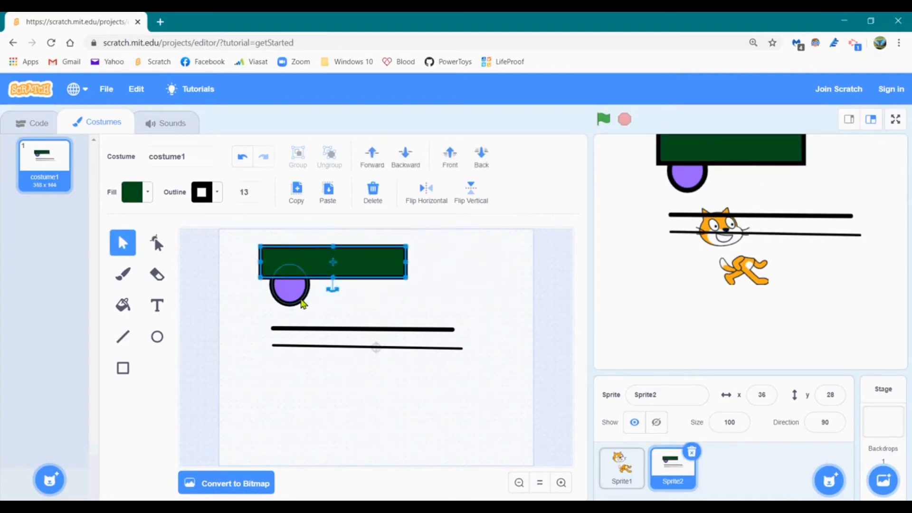
click(367, 301)
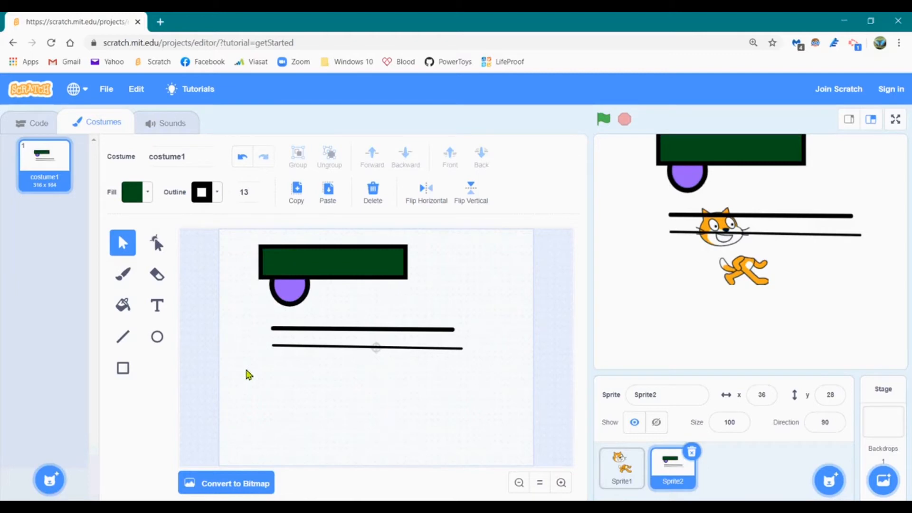
click(349, 264)
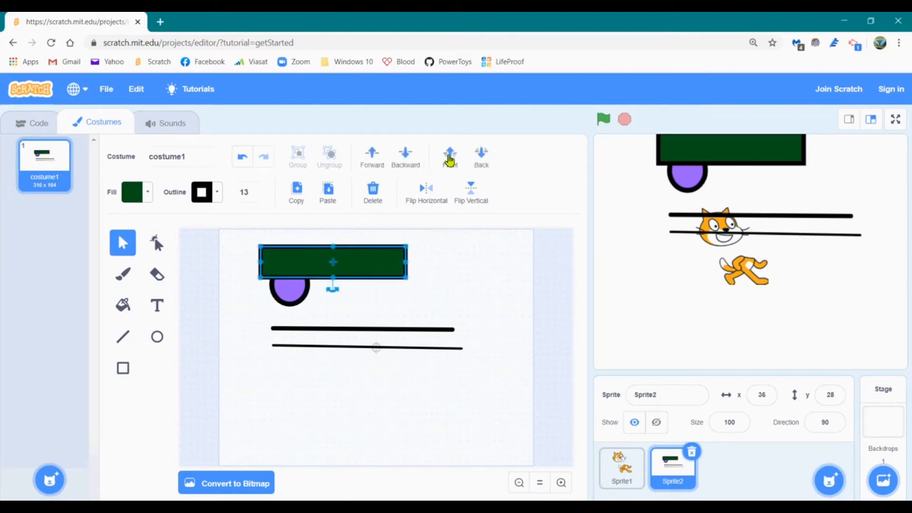
click(481, 159)
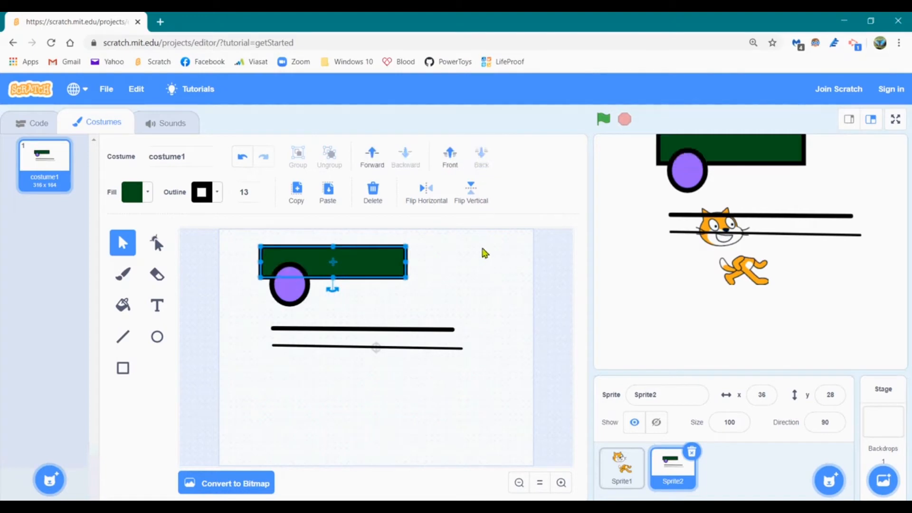
click(478, 283)
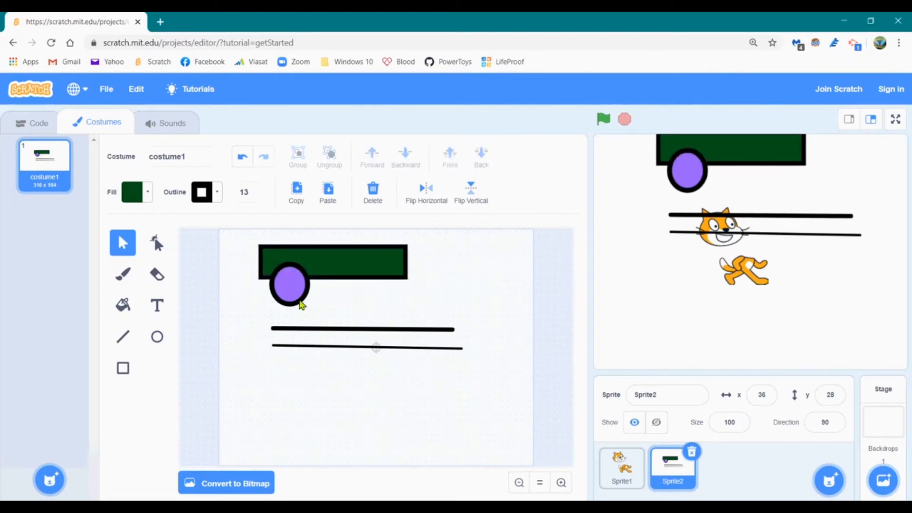
Copy and paste the purple wheel, placing the copy under the body's right end
click(289, 286)
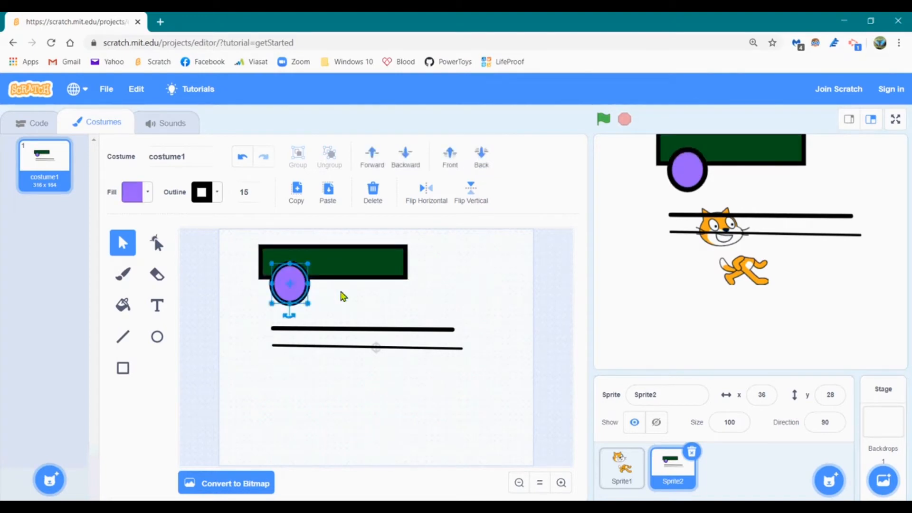
right_click(278, 296)
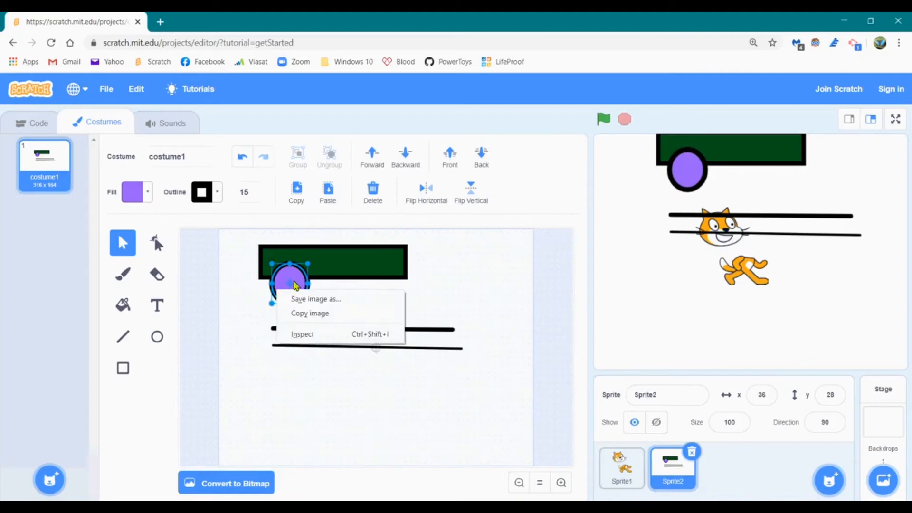
drag(346, 283, 347, 285)
click(295, 288)
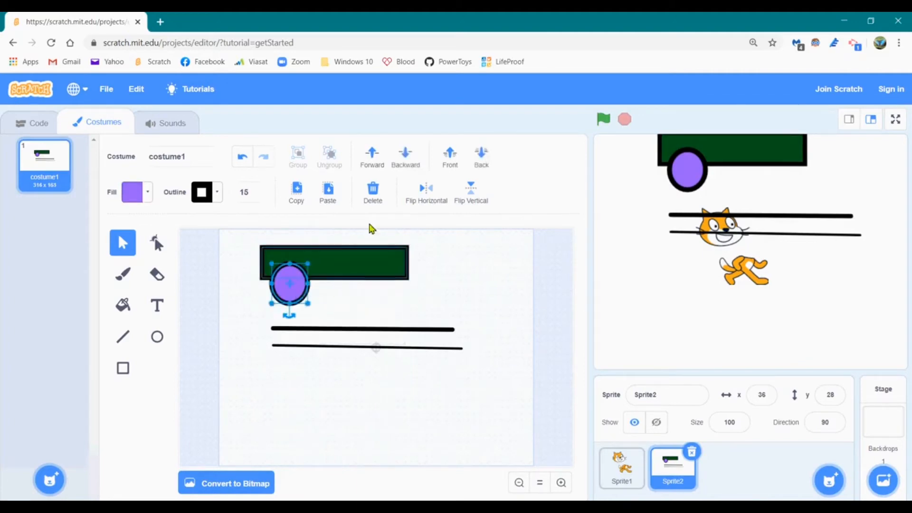
click(297, 192)
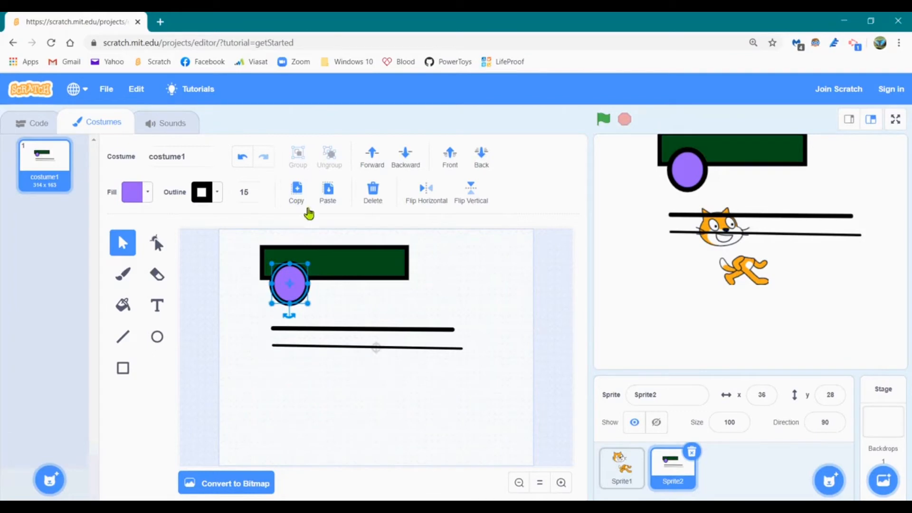
click(360, 303)
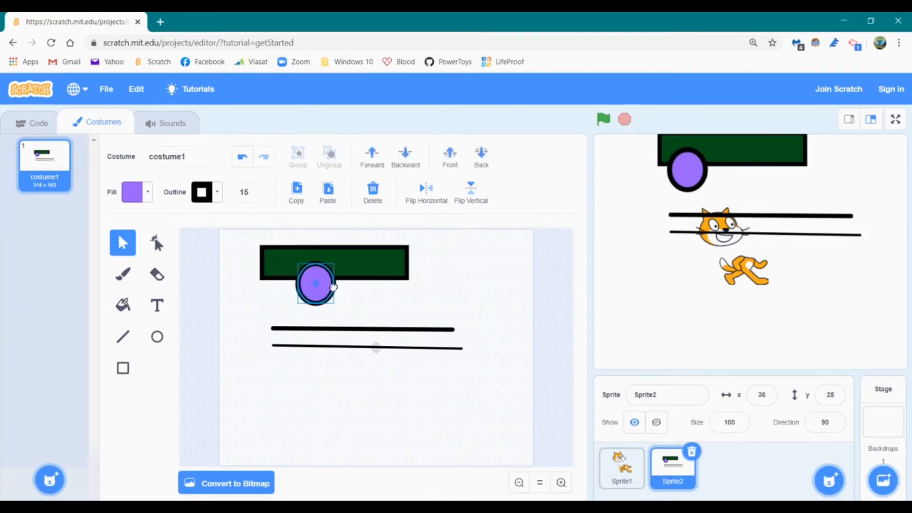
click(337, 196)
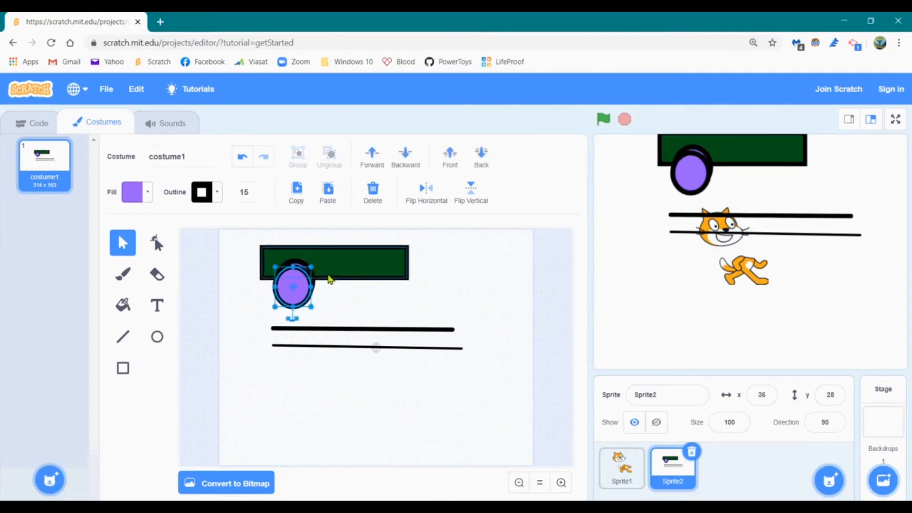
drag(308, 286, 389, 290)
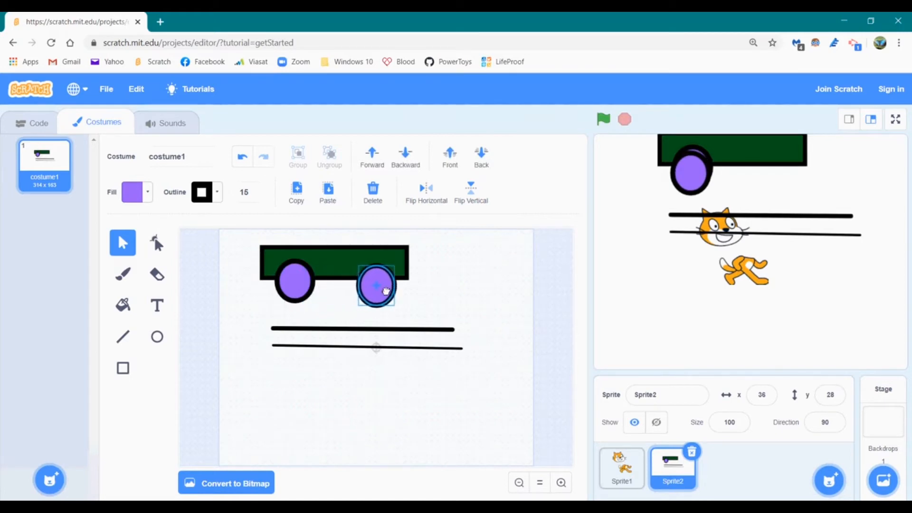
click(426, 302)
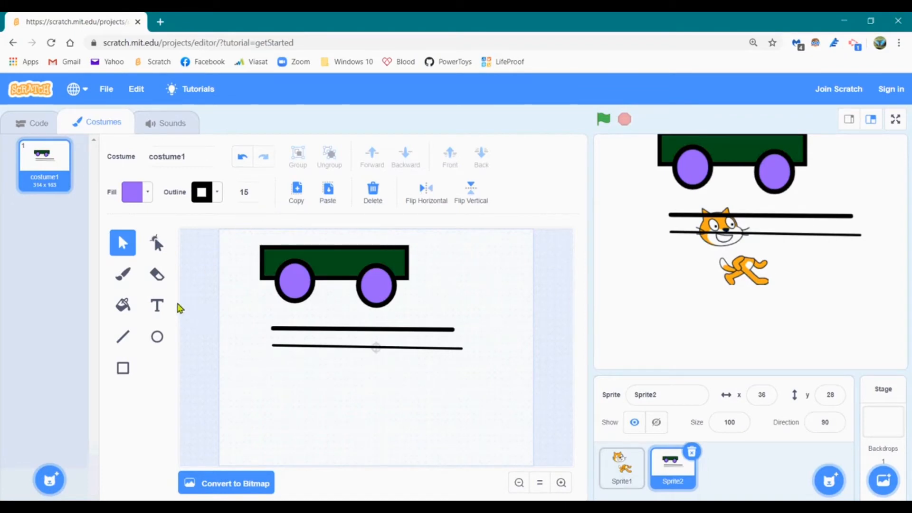
Erase trial strokes, then undo the erasures and the second wheel's placement
click(157, 274)
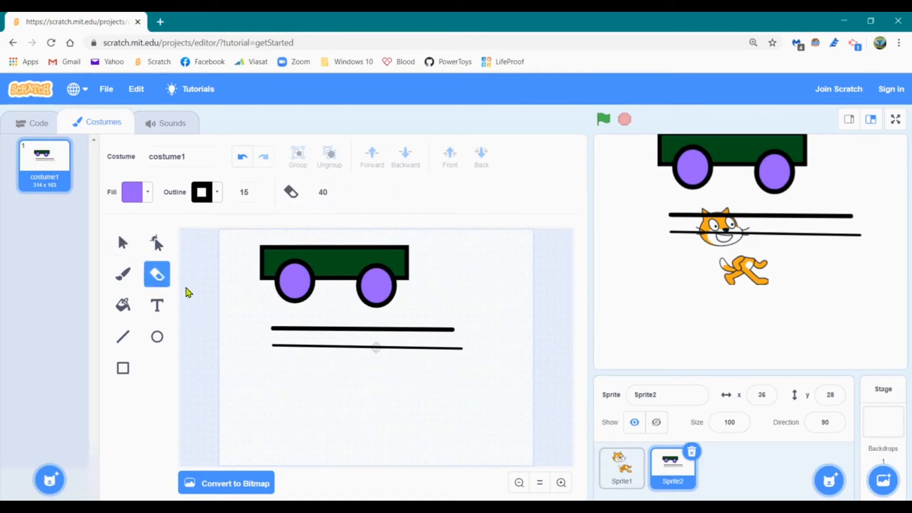
mouse_move(251, 275)
mouse_down()
mouse_move(310, 255)
mouse_move(359, 295)
mouse_up()
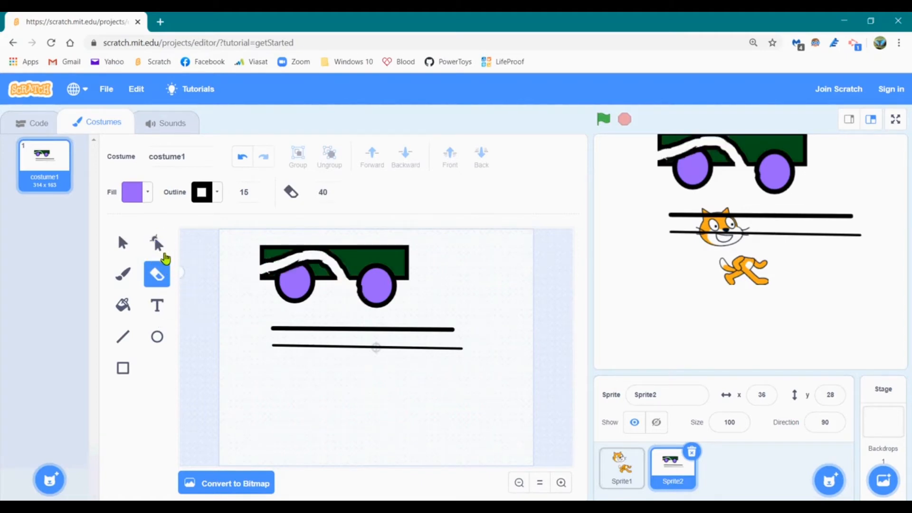
click(241, 159)
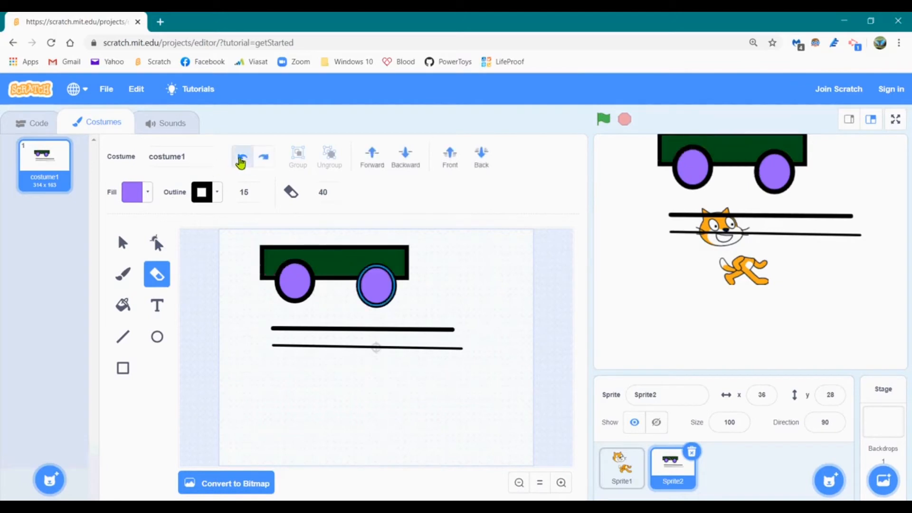
click(241, 159)
click(283, 288)
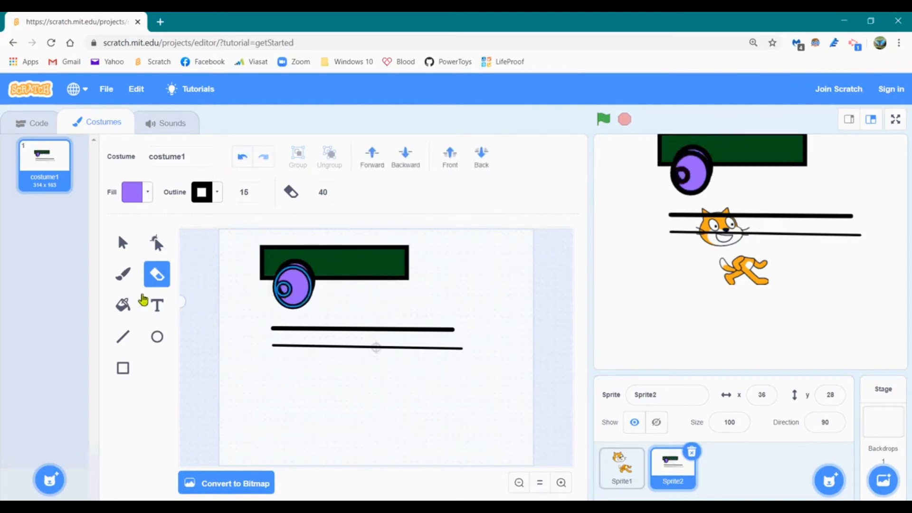
click(241, 159)
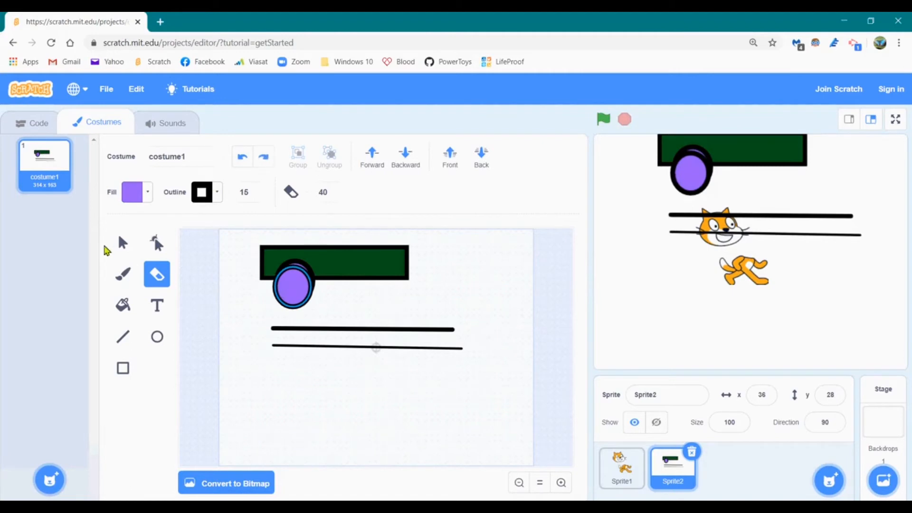
click(122, 243)
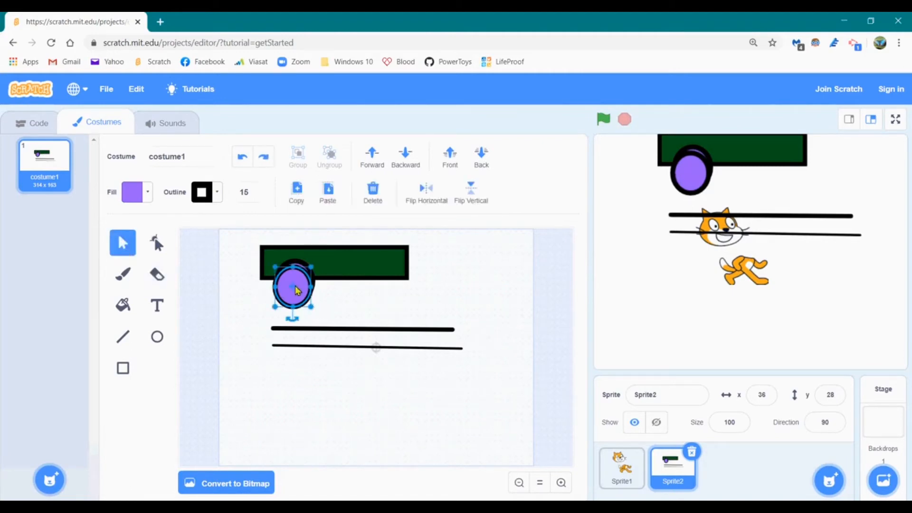
Drag the copied wheel to the right of the green body and zoom in on it
drag(300, 281, 451, 275)
click(562, 483)
click(562, 483)
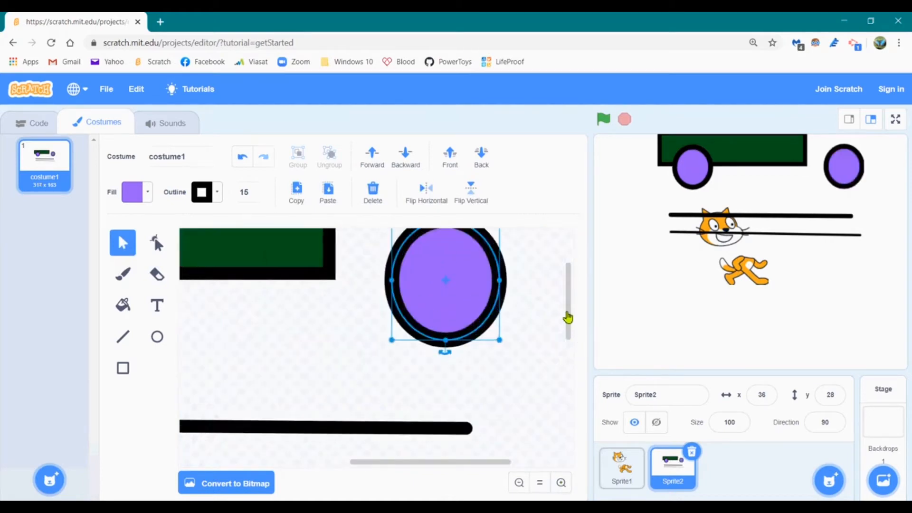
drag(569, 318, 571, 306)
click(282, 405)
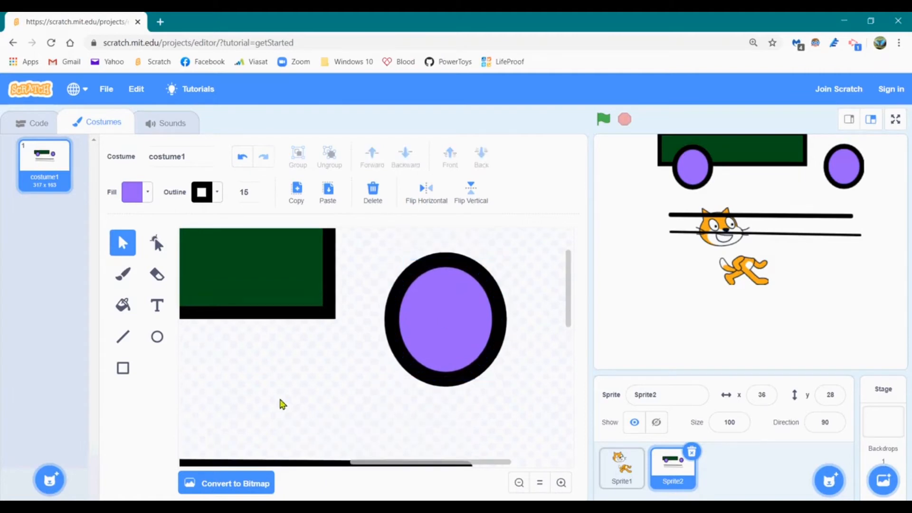
Reshape the copied circle by pulling its bottom point and adding pointed upper-left and upper-right tips
click(158, 244)
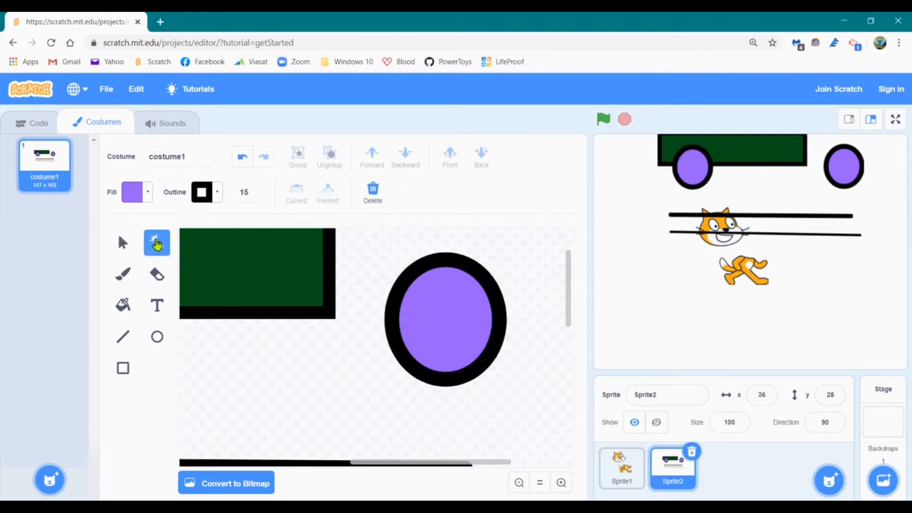
click(432, 314)
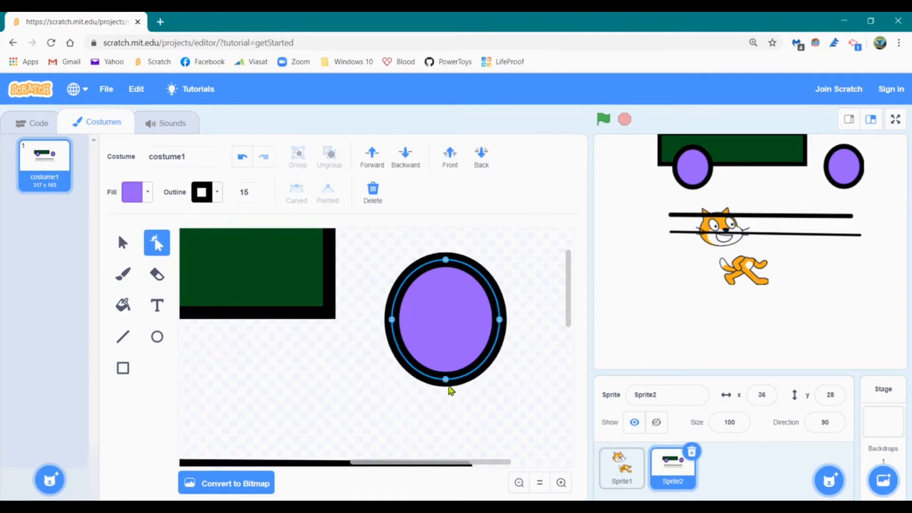
drag(446, 380, 516, 407)
drag(402, 285, 376, 245)
drag(487, 284, 541, 269)
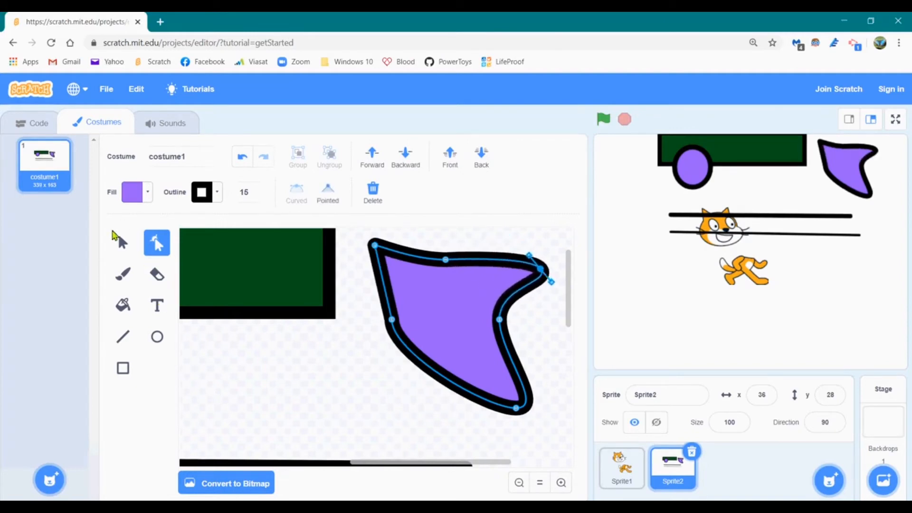
click(124, 245)
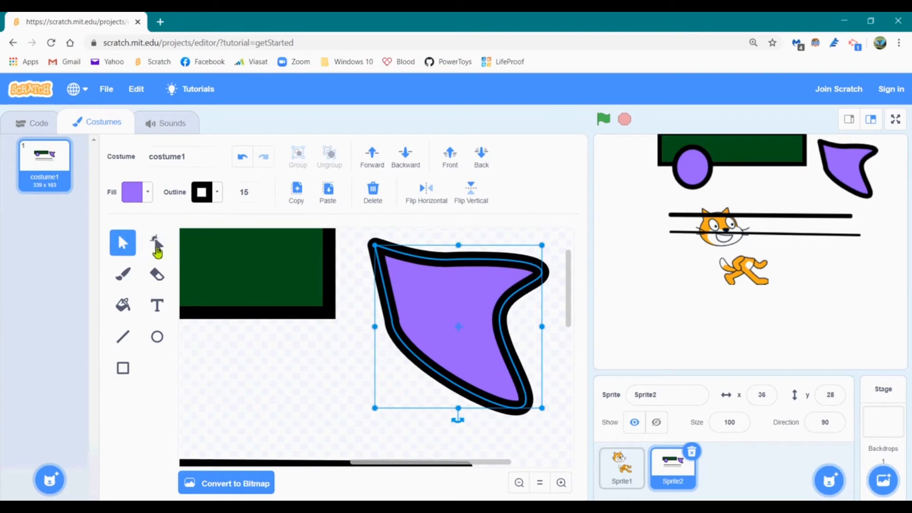
Set the brush colour to pink (Color 97) and paint a looping stroke over the purple shape
click(125, 278)
click(131, 196)
drag(142, 239, 177, 244)
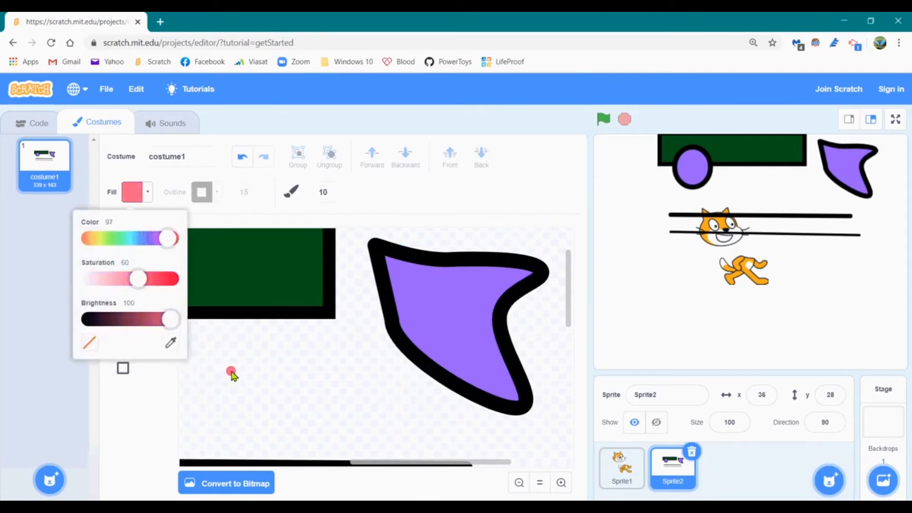
click(138, 394)
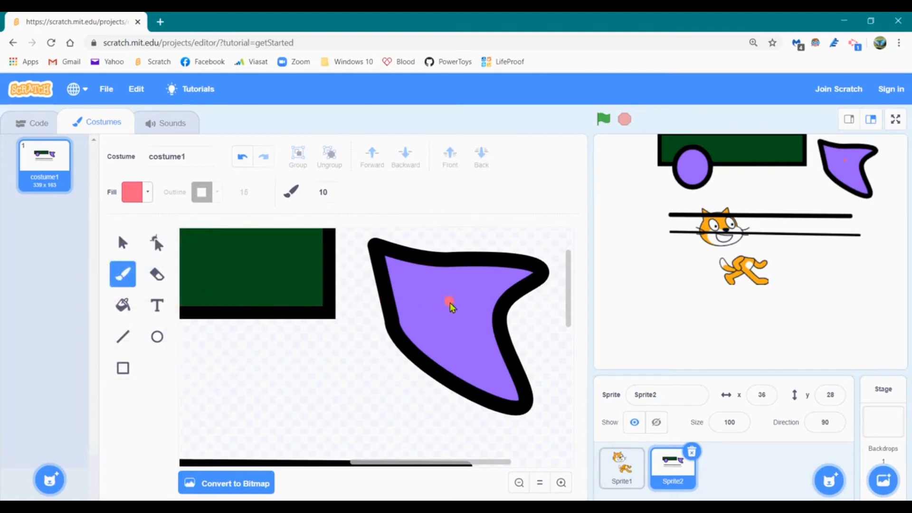
mouse_move(413, 280)
mouse_down()
mouse_move(461, 328)
mouse_move(466, 297)
mouse_move(420, 335)
mouse_move(444, 293)
mouse_move(500, 373)
mouse_up()
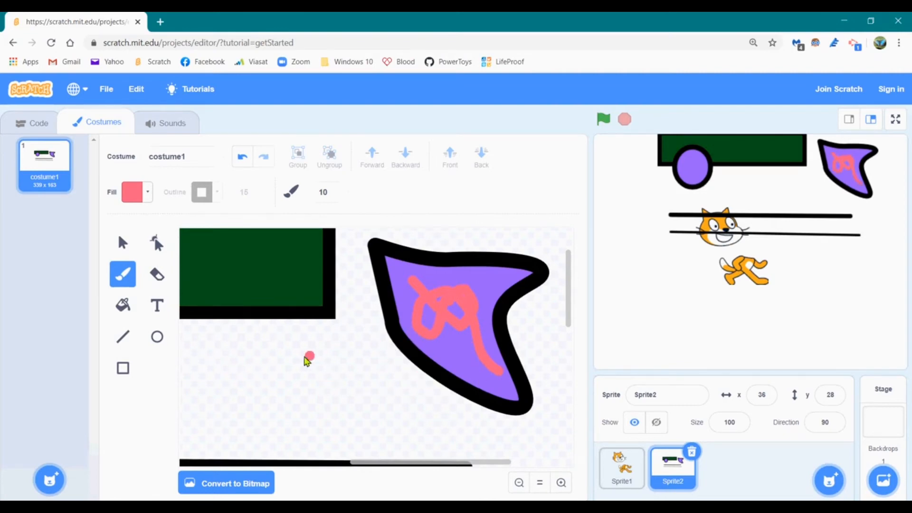
click(124, 310)
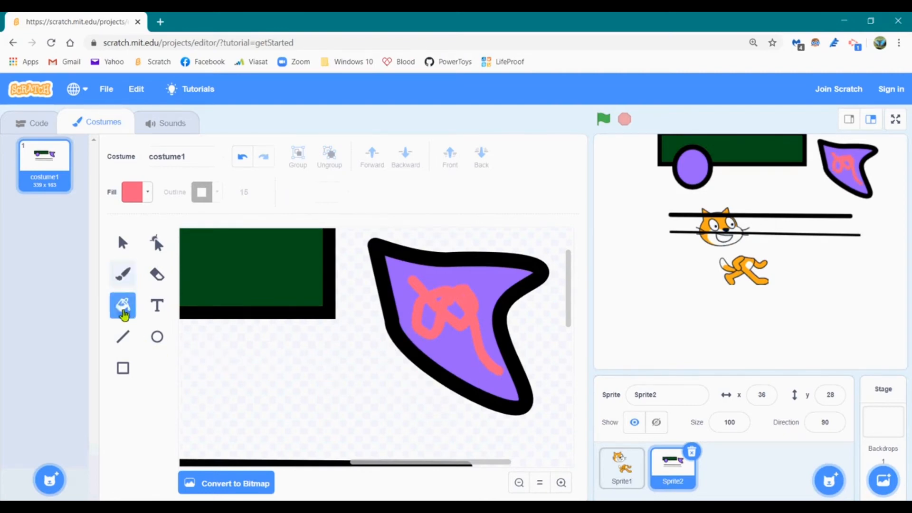
Fill the dark green car-body rectangle with pink and reset the zoom
click(278, 282)
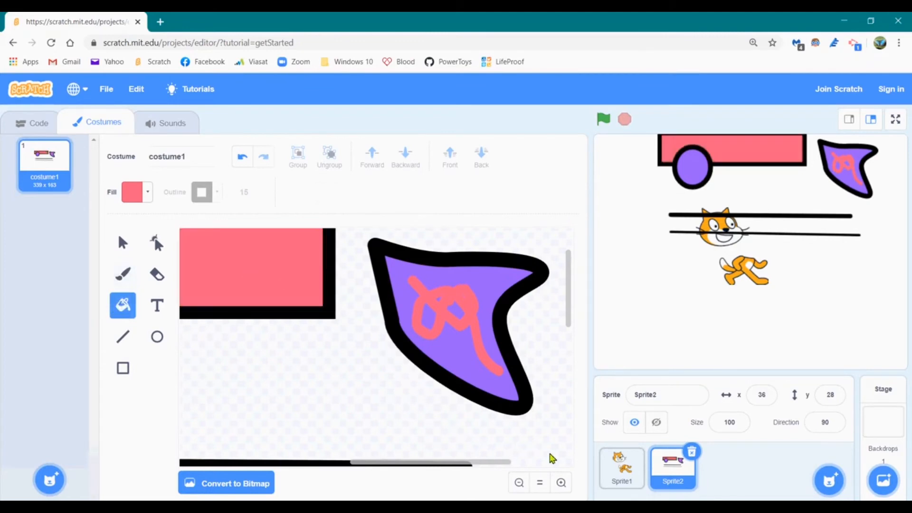
click(541, 483)
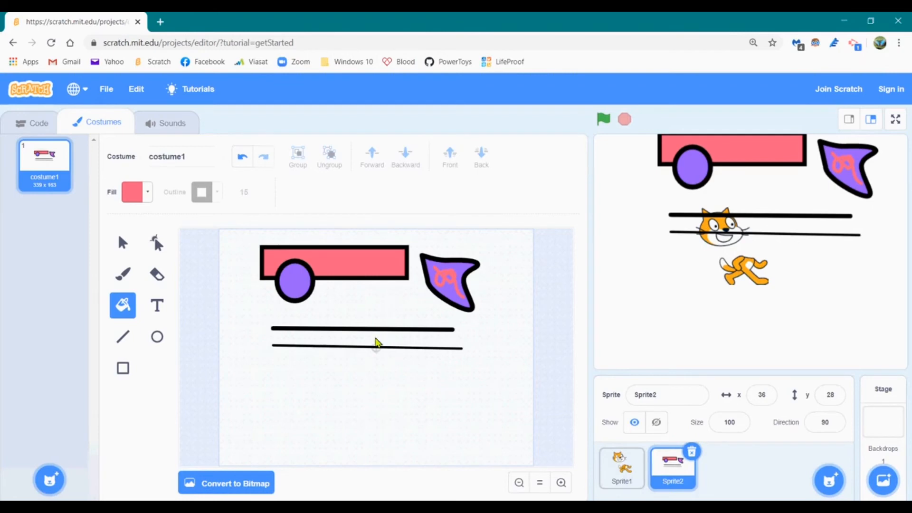
Convert the vehicle costume to bitmap
click(561, 483)
click(561, 483)
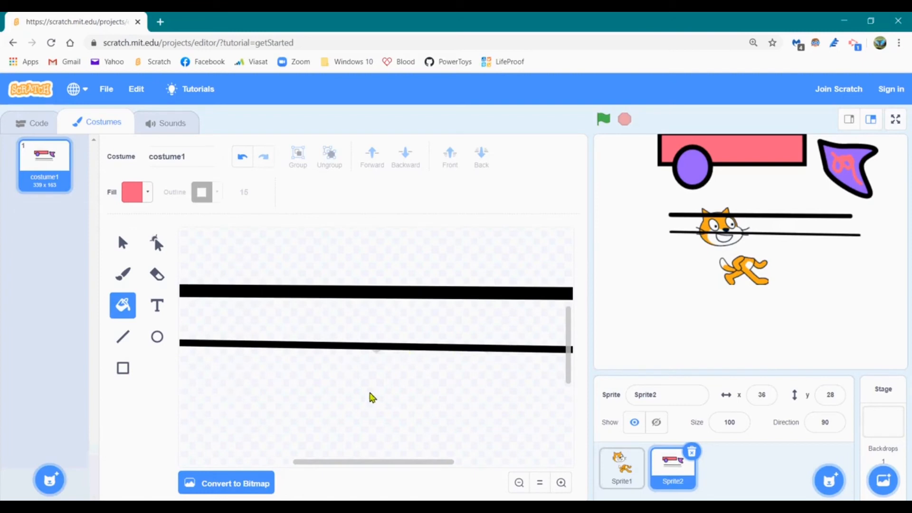
click(251, 484)
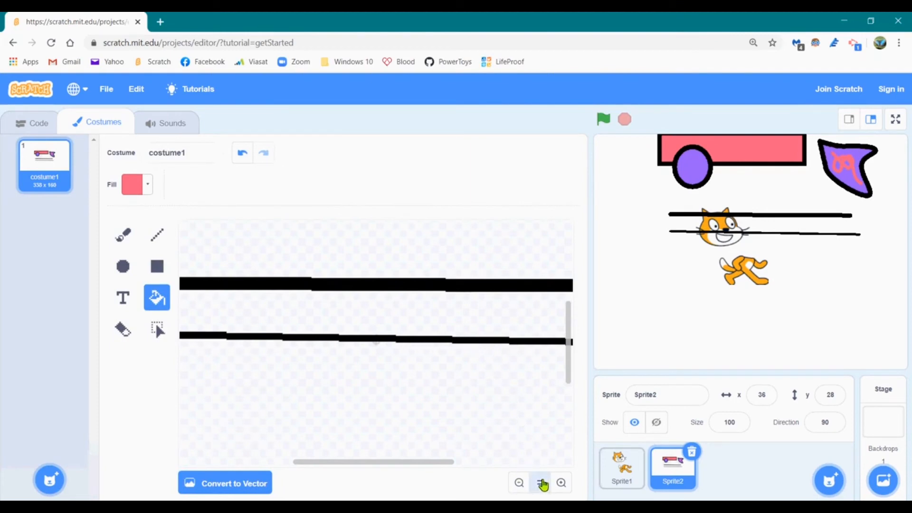
click(540, 483)
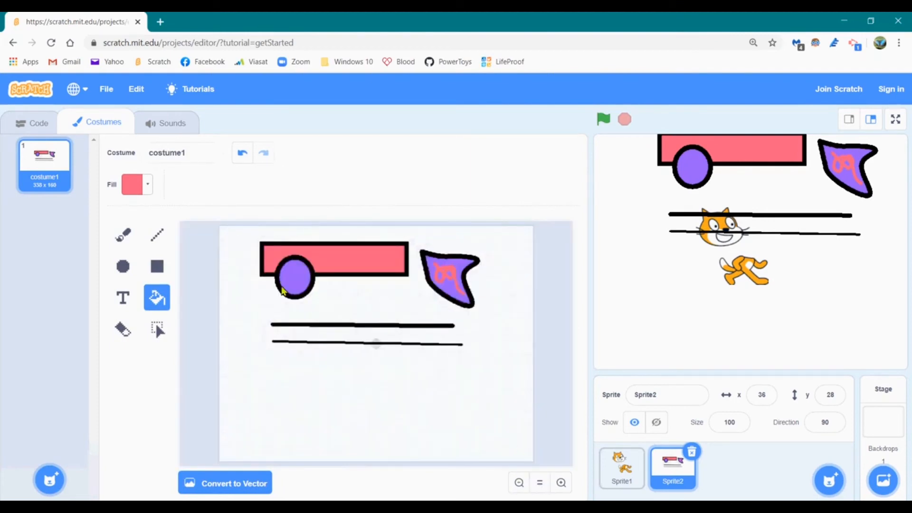
Fill the purple wheel and the transparent background with pink
click(297, 291)
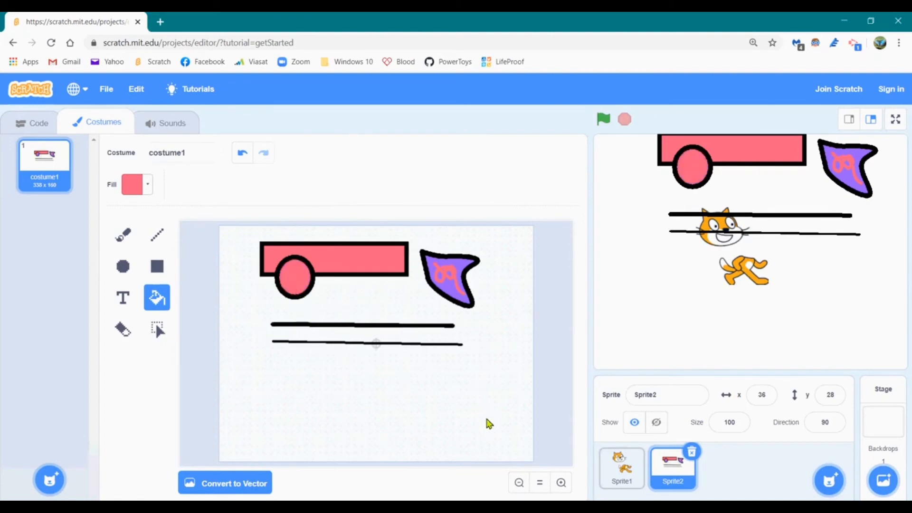
click(562, 483)
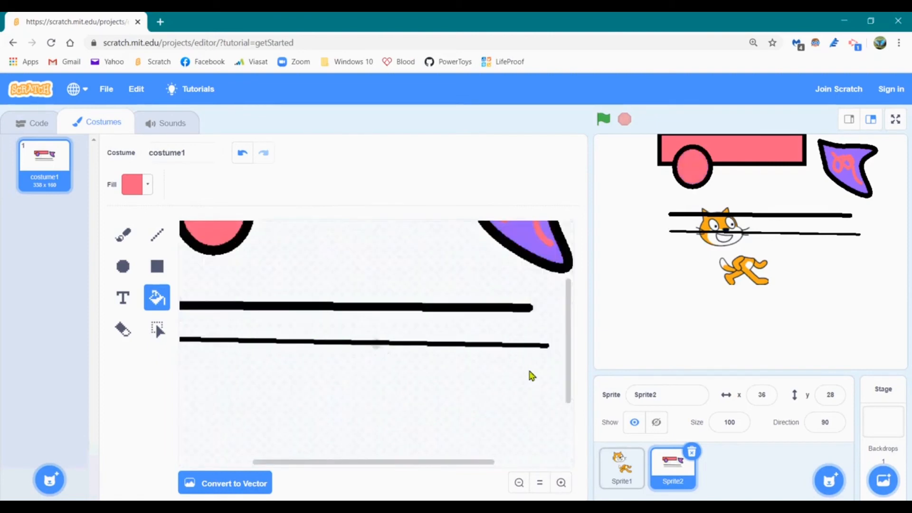
scroll(570, 312, up, 4)
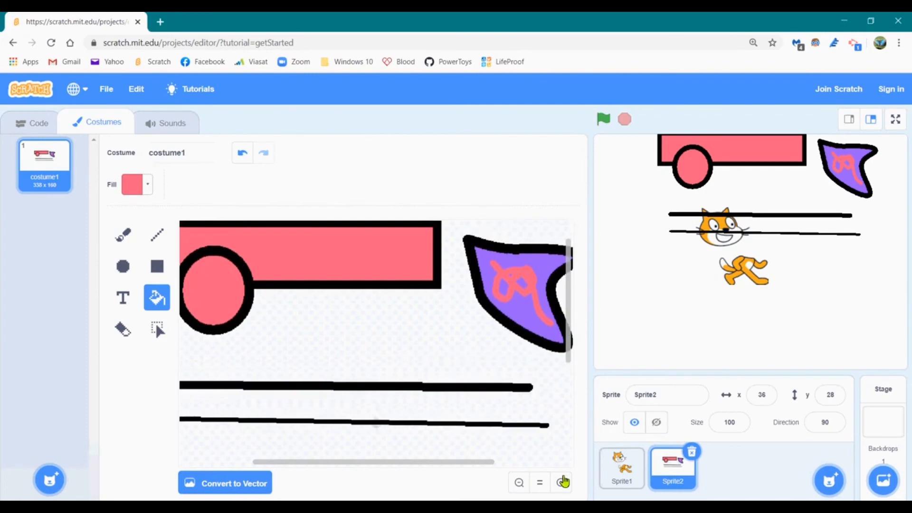
click(562, 483)
click(562, 483)
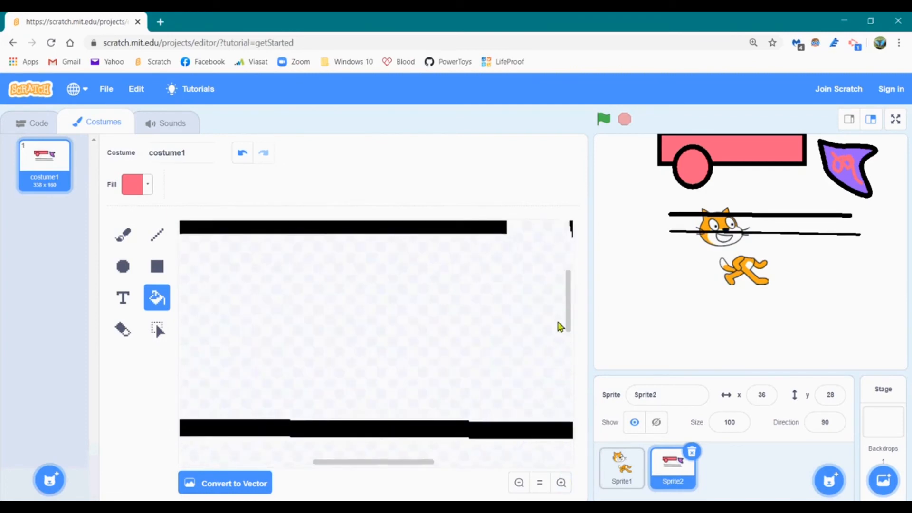
click(569, 301)
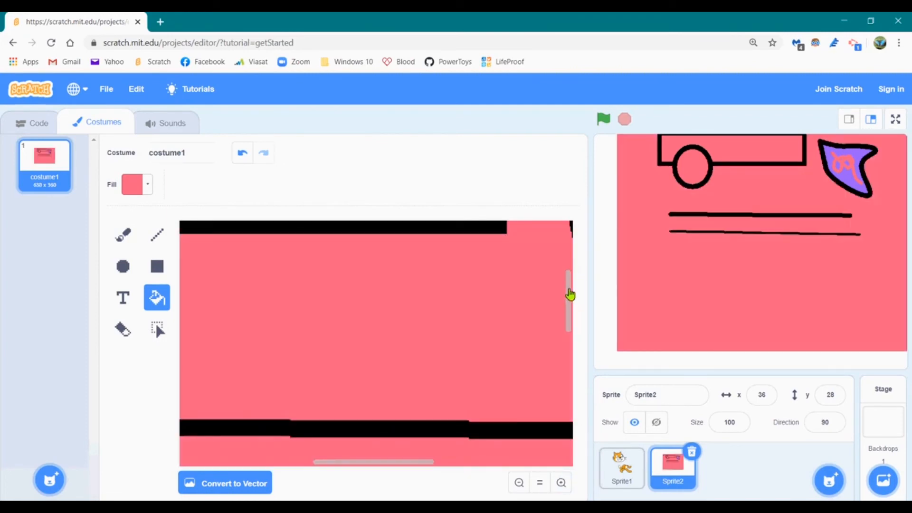
drag(570, 295, 560, 239)
drag(393, 464, 460, 461)
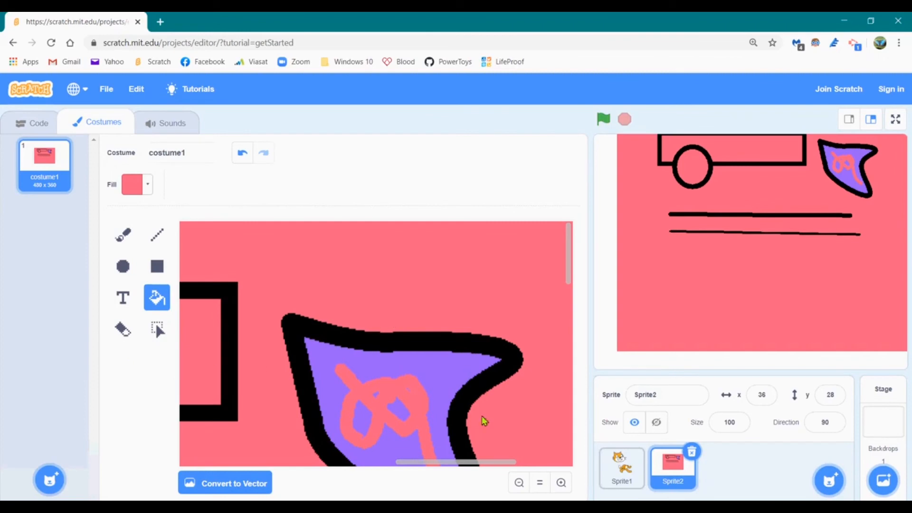
click(541, 483)
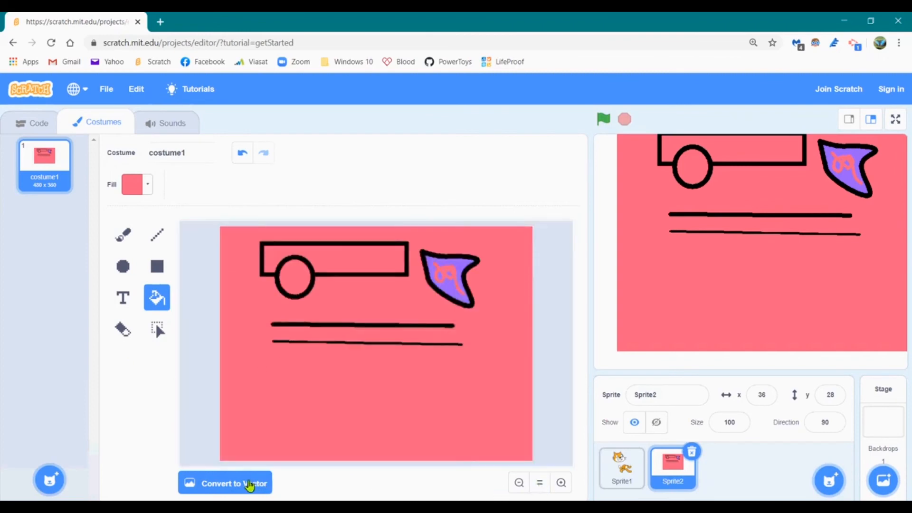
Convert the pink-backed vehicle costume back to vector, keeping its drawing and background
click(249, 485)
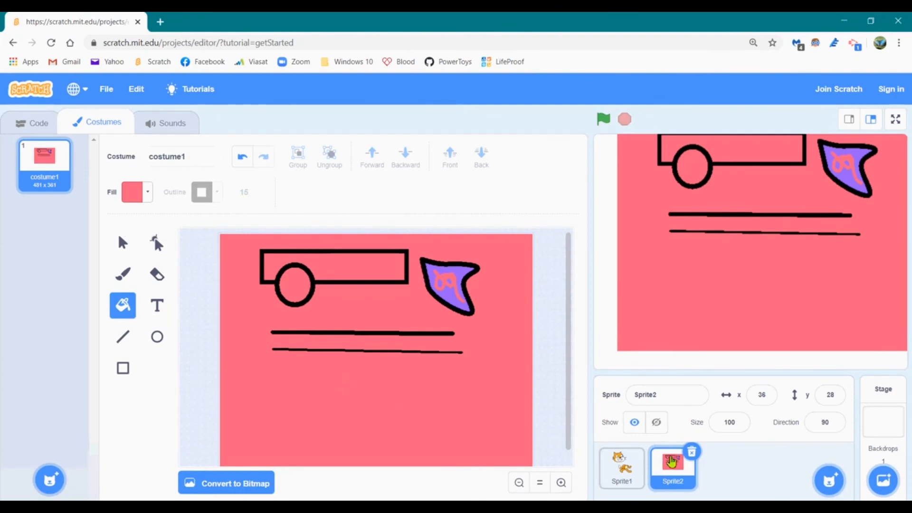
Delete the vehicle sprite Sprite2 and begin painting a new blank stage backdrop
click(692, 453)
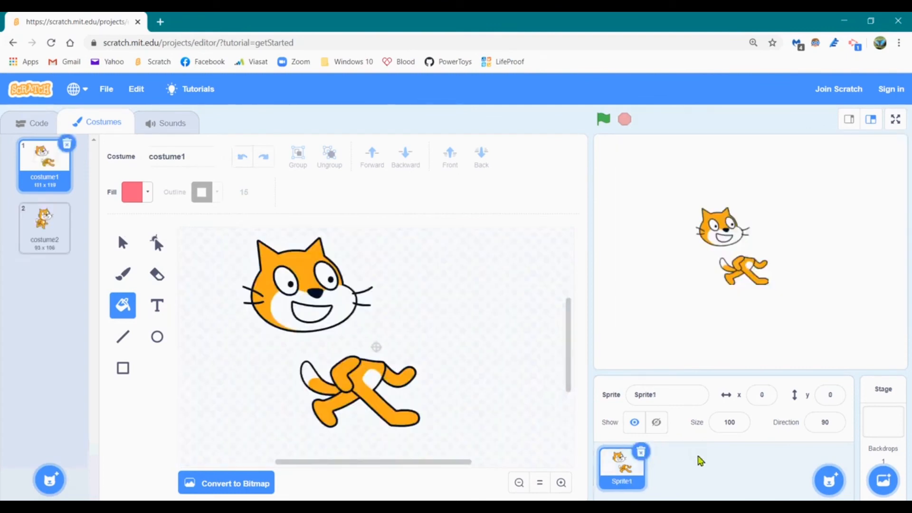
mouse_move(829, 480)
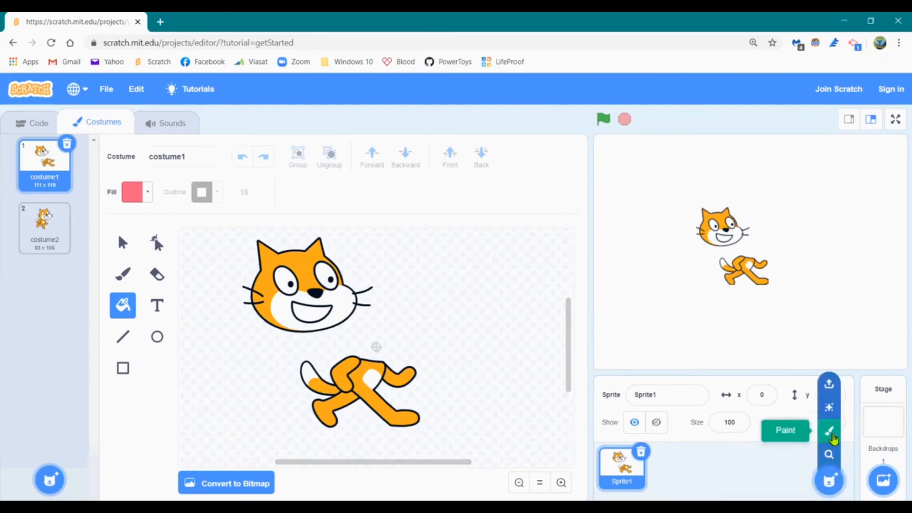
mouse_move(883, 480)
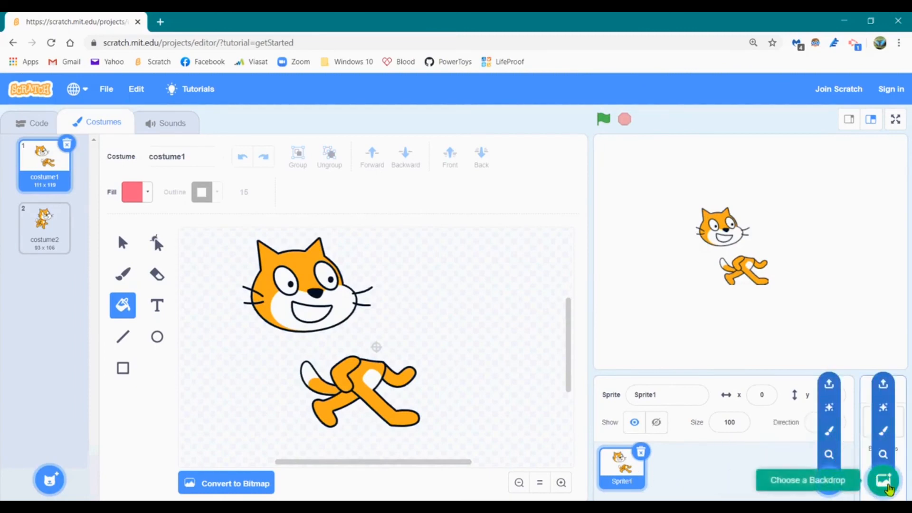
click(885, 433)
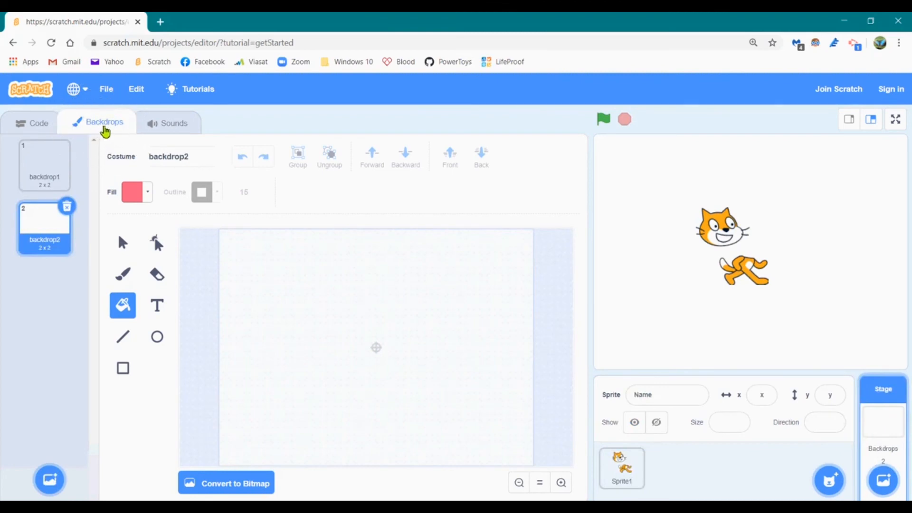
Draw a pink oval with a thick black outline in the upper middle of backdrop2
click(162, 332)
drag(256, 259, 446, 362)
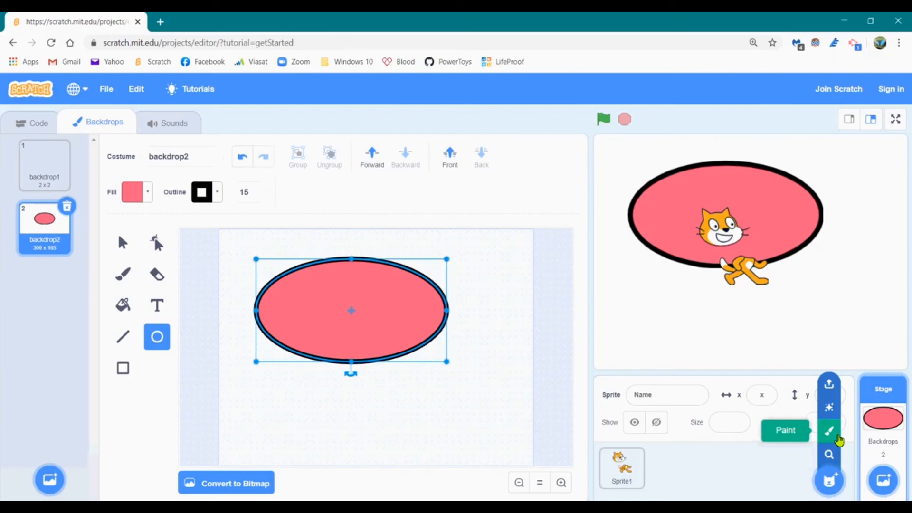
mouse_move(890, 460)
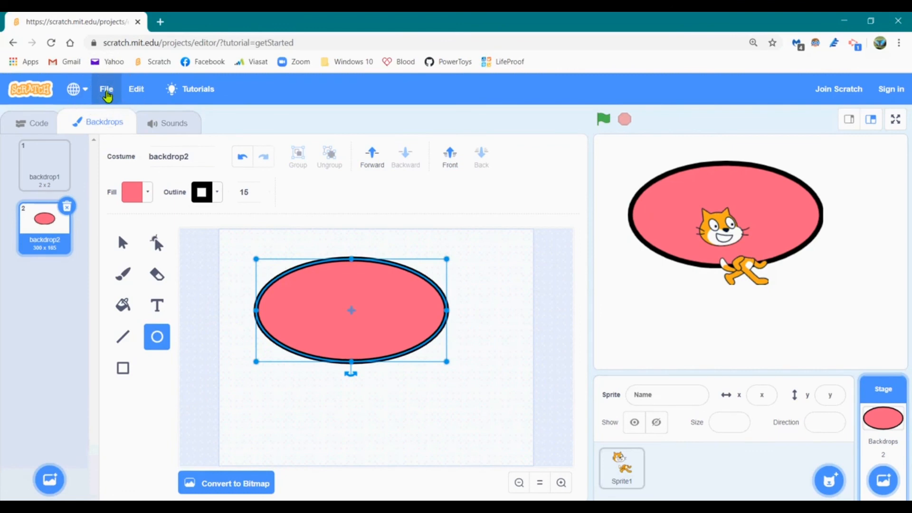
Start a new project from the File menu, then view the cat's two costumes and return to Code
click(108, 95)
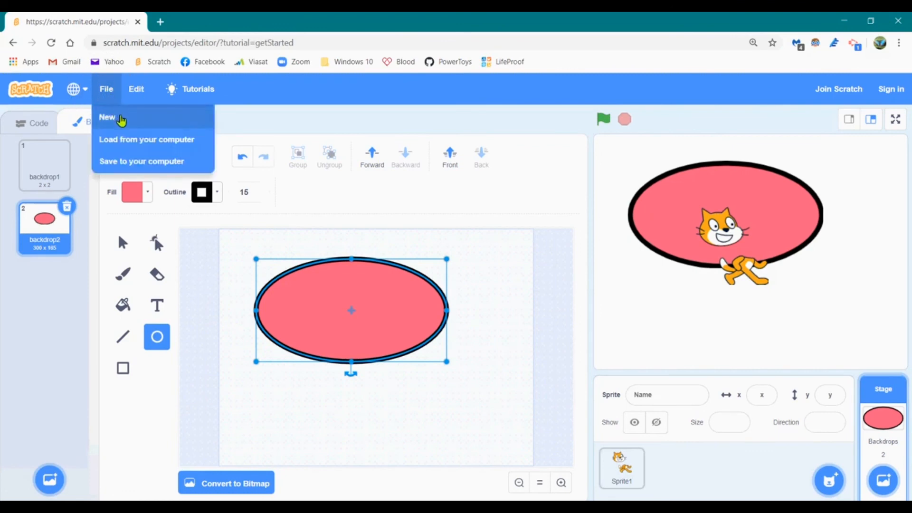
click(122, 120)
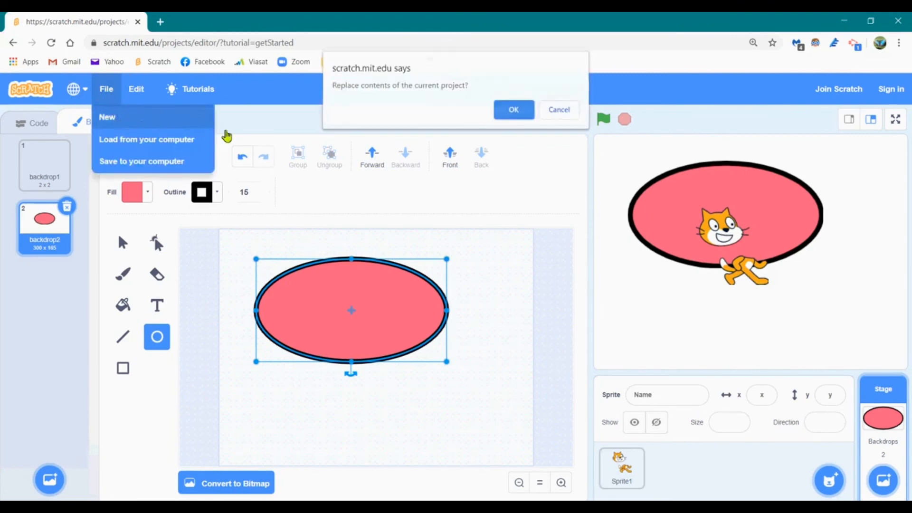
key(ctrl)
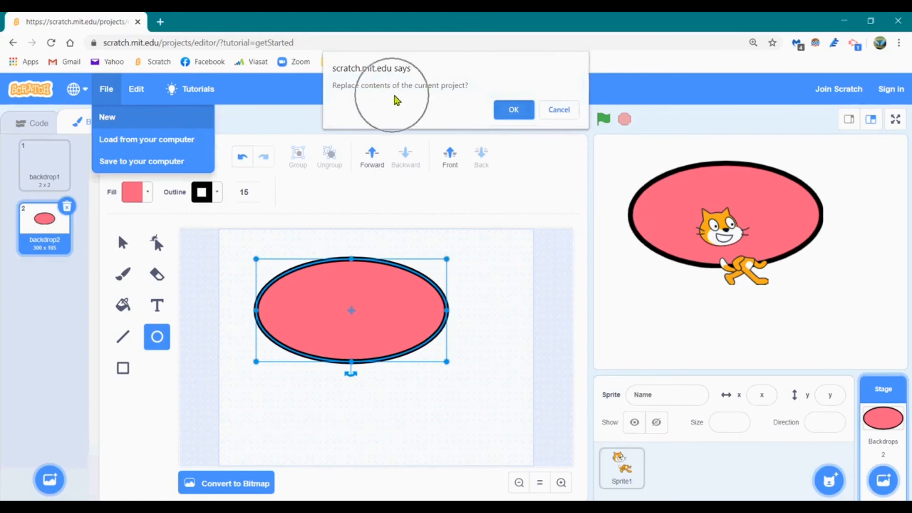
click(513, 111)
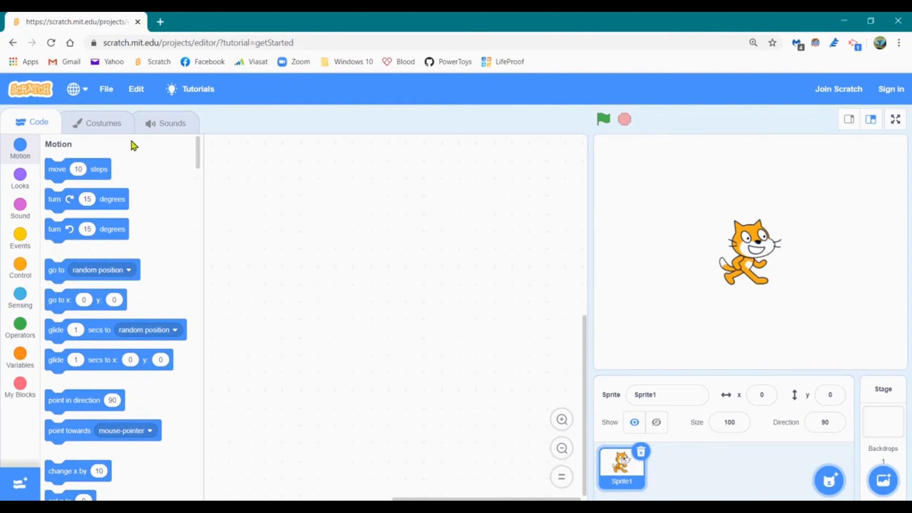
click(82, 126)
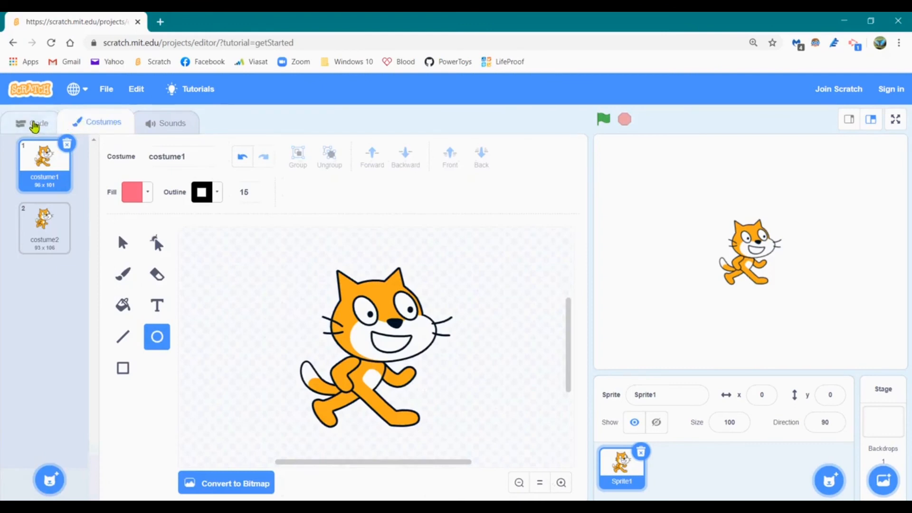
click(34, 125)
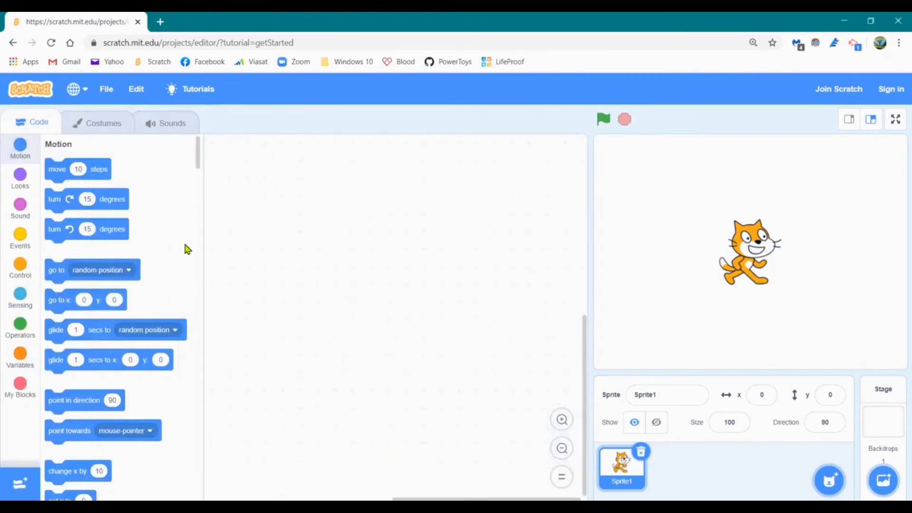